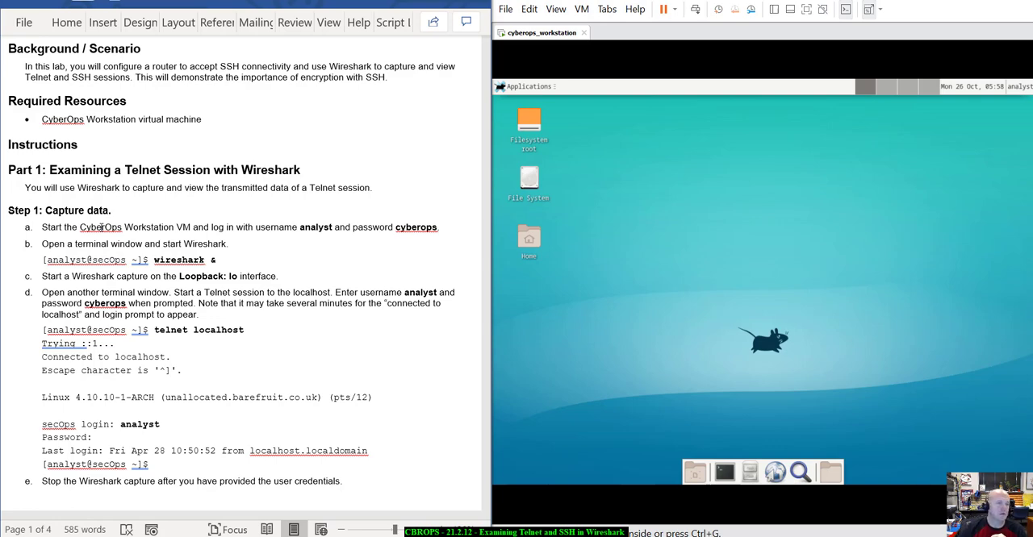
Open a terminal window on the CyberOps Workstation and enlarge its text by two zoom levels.
scroll(101, 151, "down", 4)
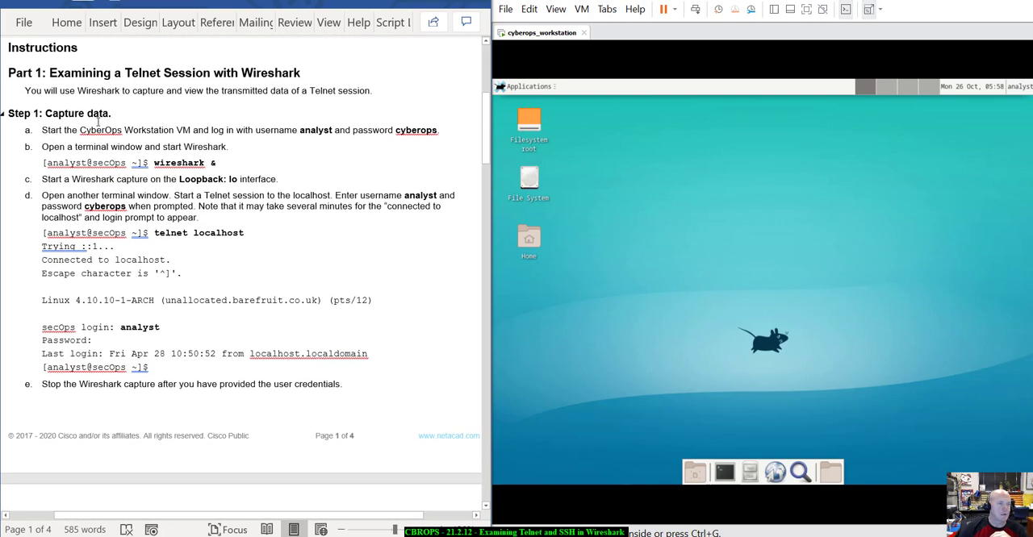
scroll(98, 129, "up", 2)
scroll(99, 122, "down", 1)
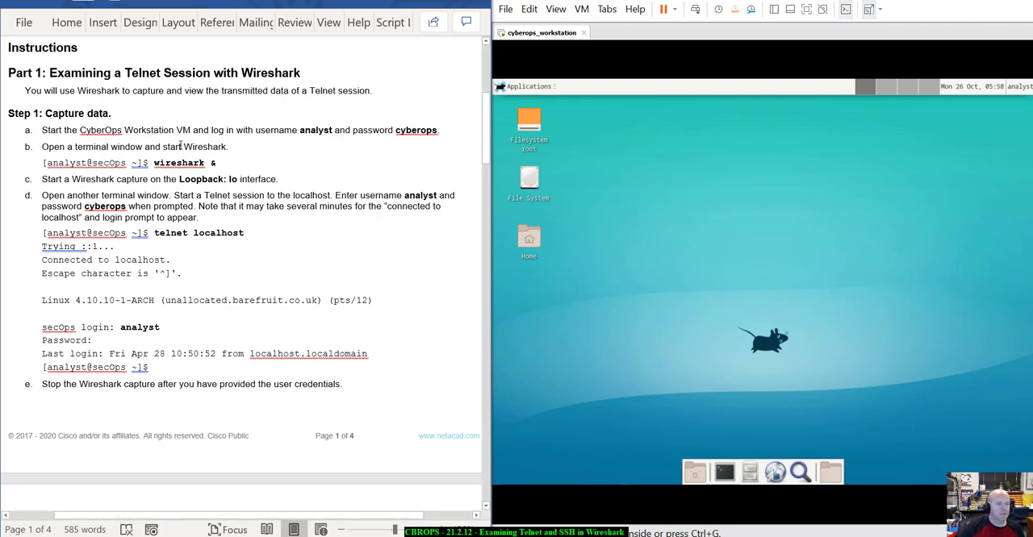
scroll(180, 146, "down", 3)
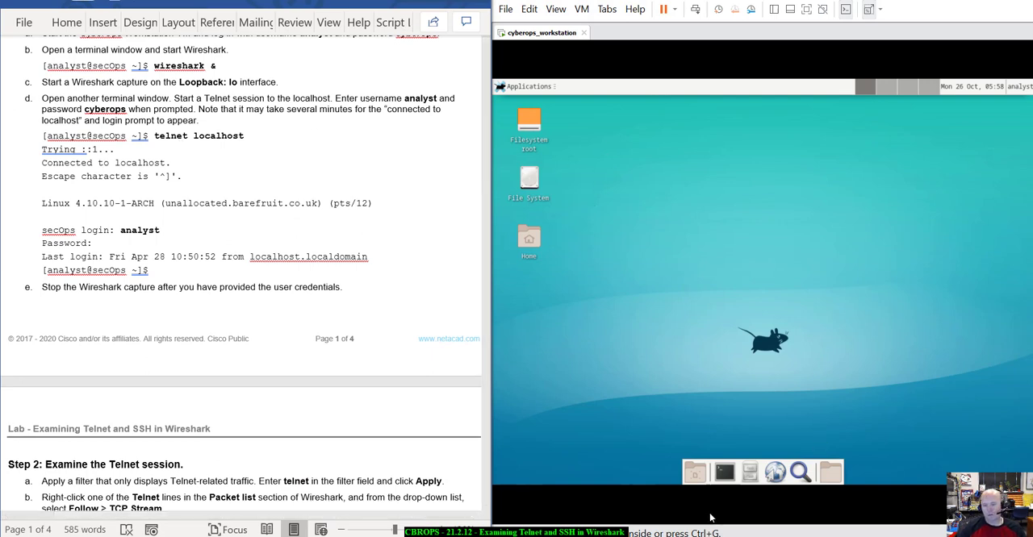
left_click(724, 474)
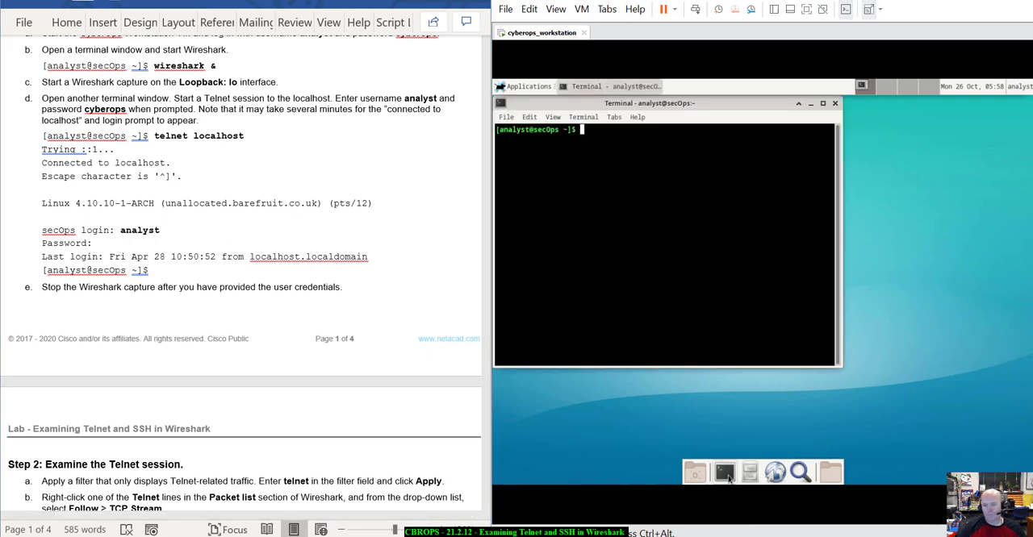
left_click(558, 118)
left_click(578, 185)
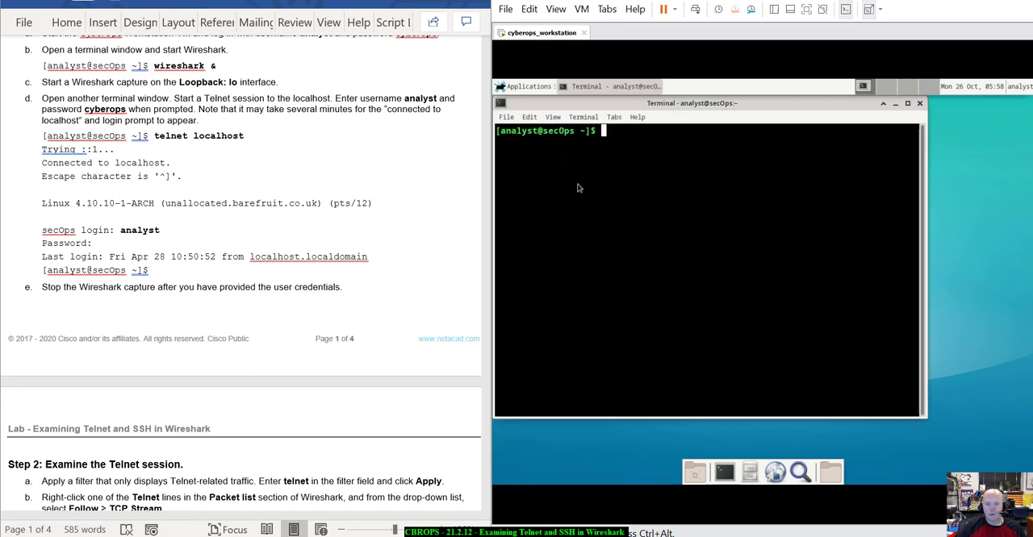
left_click(557, 118)
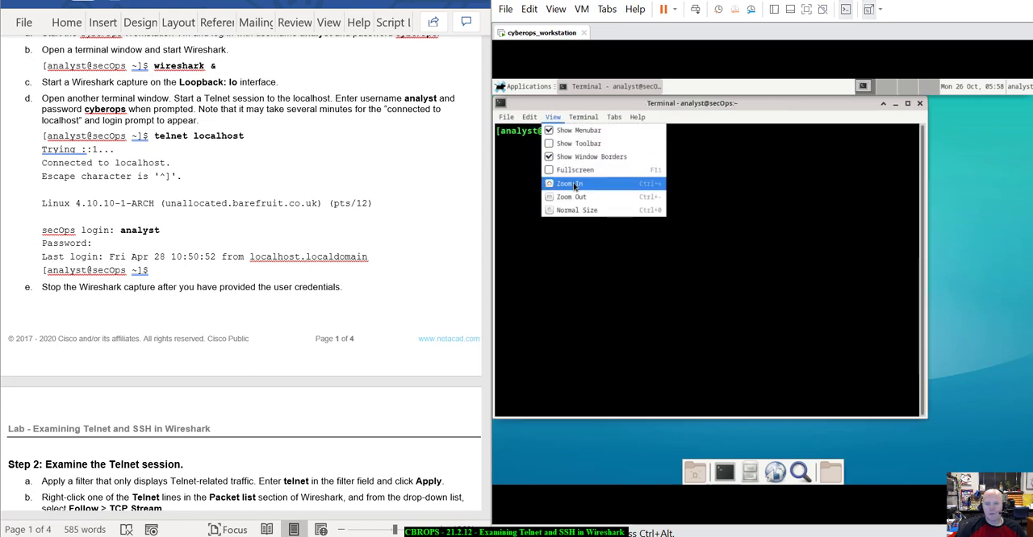
left_click(578, 180)
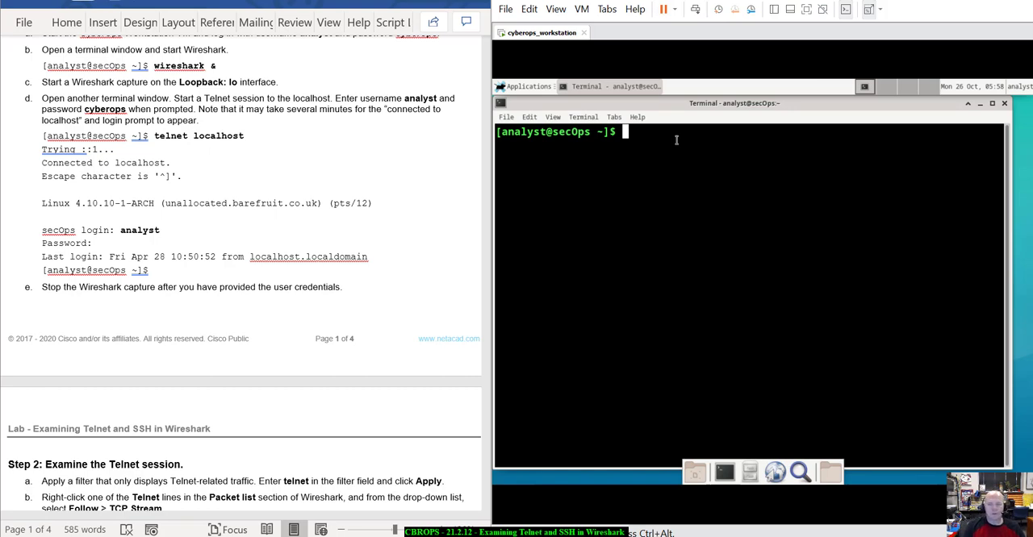
Launch Wireshark as a background process from the terminal with the command "wireshark &".
type("wirh")
key("BackSpace")
type("eshark ")
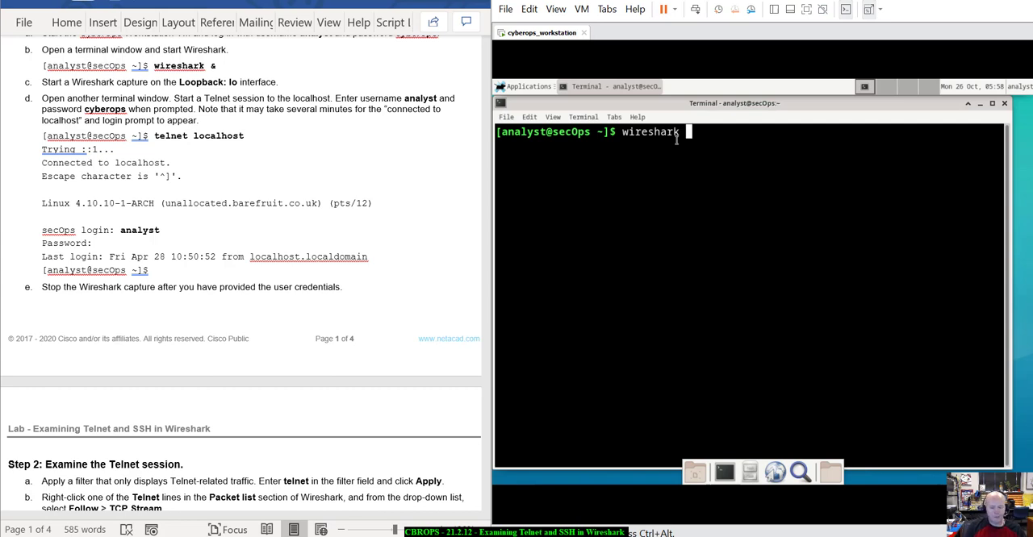
type("&")
key("Return")
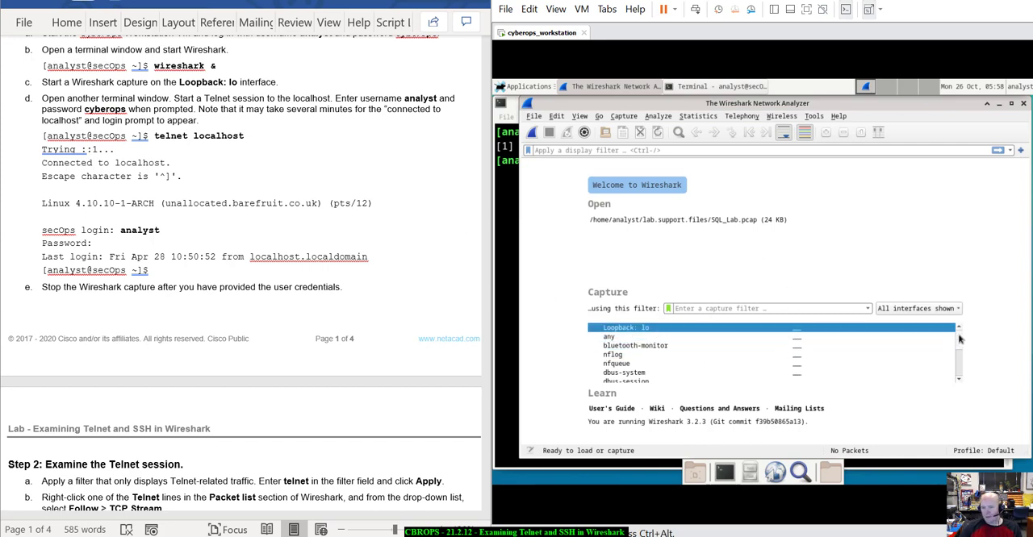
Start a Wireshark packet capture on the Loopback: lo interface.
mouse_move(959, 339)
left_mouse_down()
mouse_move(959, 369)
mouse_move(962, 332)
left_mouse_up()
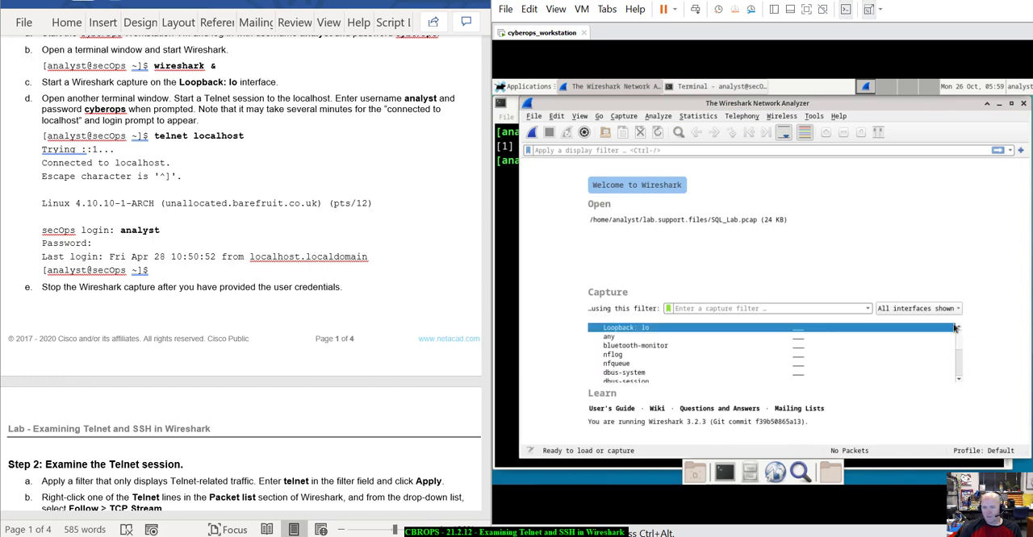
double_click(703, 329)
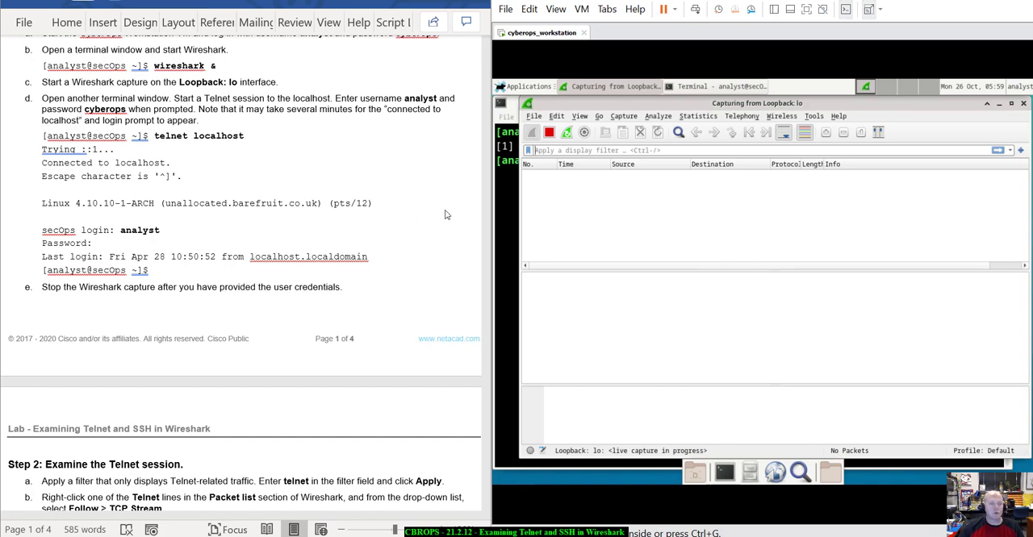
left_click(531, 192)
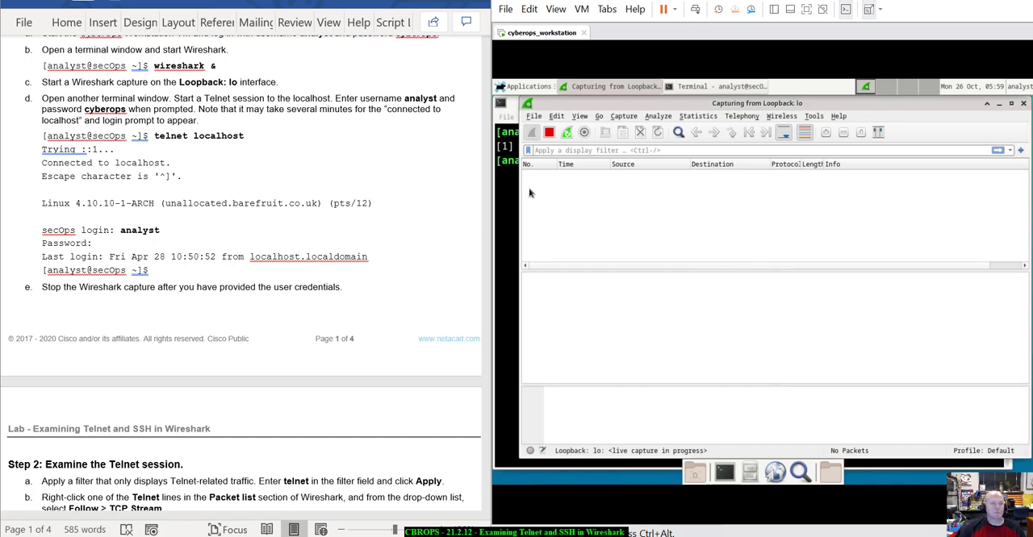
Open a second terminal window and enlarge its text by two zoom levels.
left_click(724, 472)
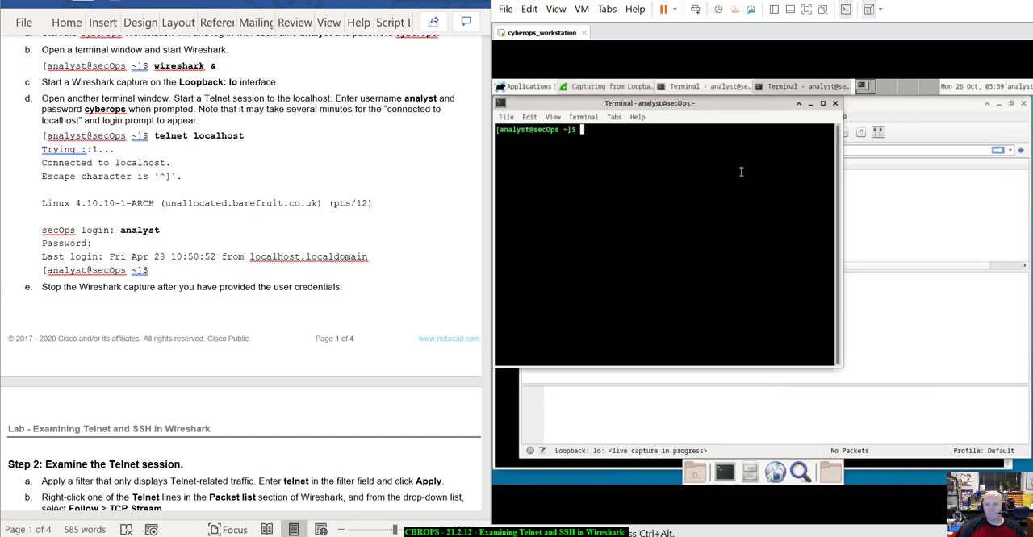
left_click(554, 118)
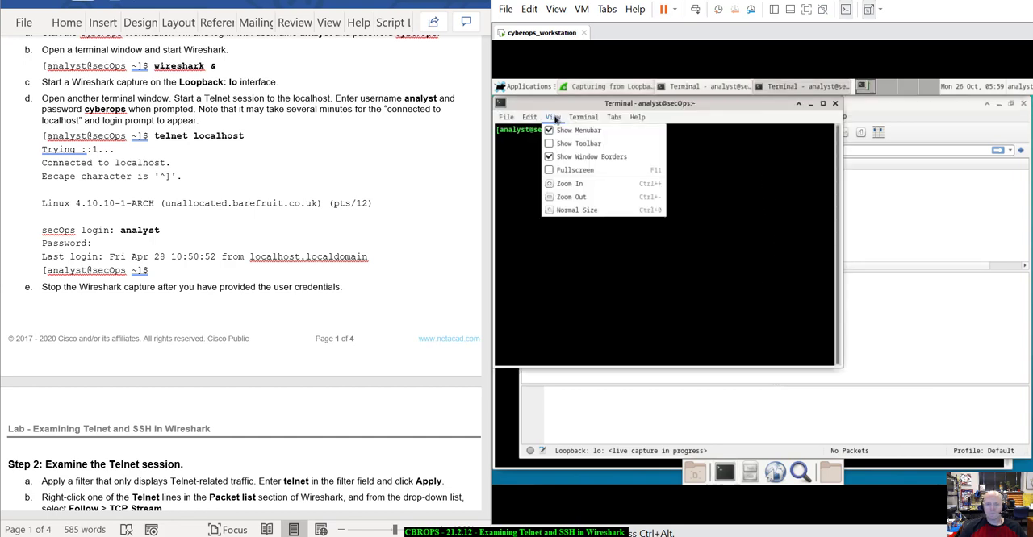
left_click(578, 185)
left_click(554, 118)
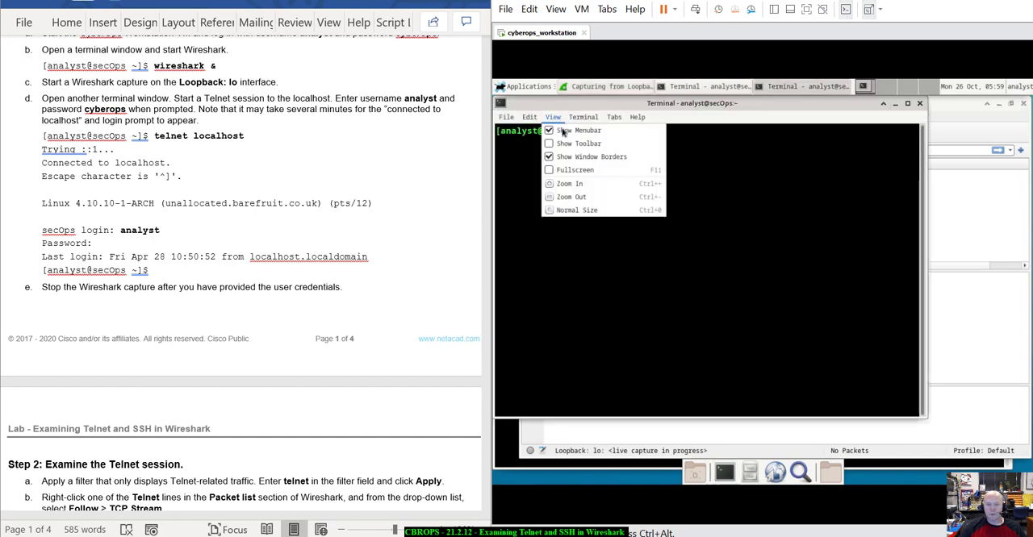
left_click(577, 186)
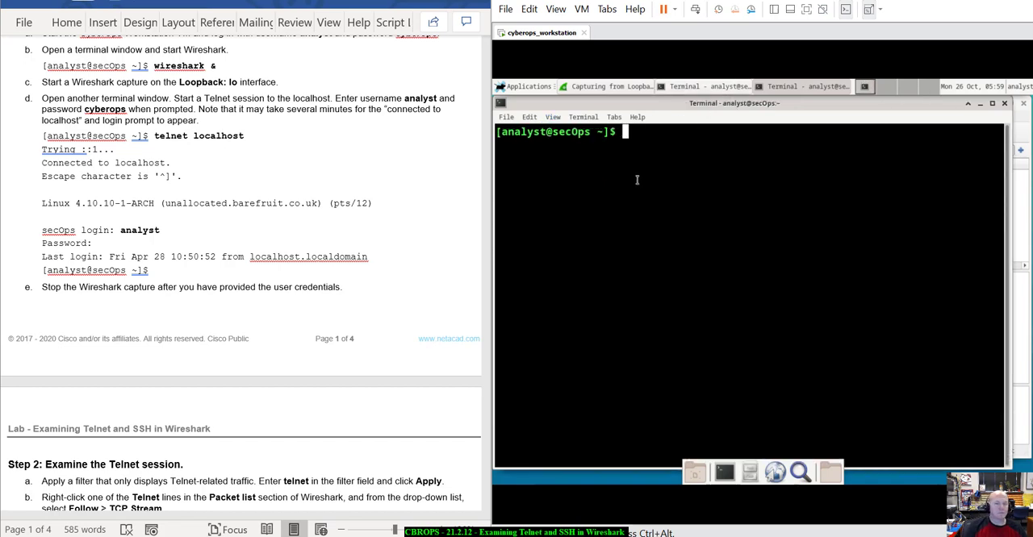
Start a Telnet session to the local machine with the command "telnet localhost".
type("le")
key("BackSpace")
key("BackSpace")
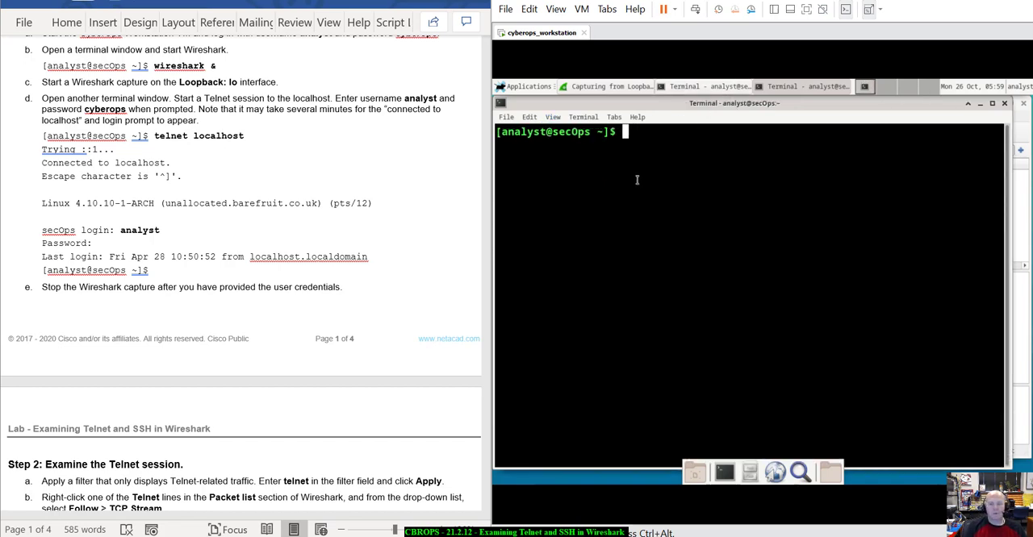
type("telne")
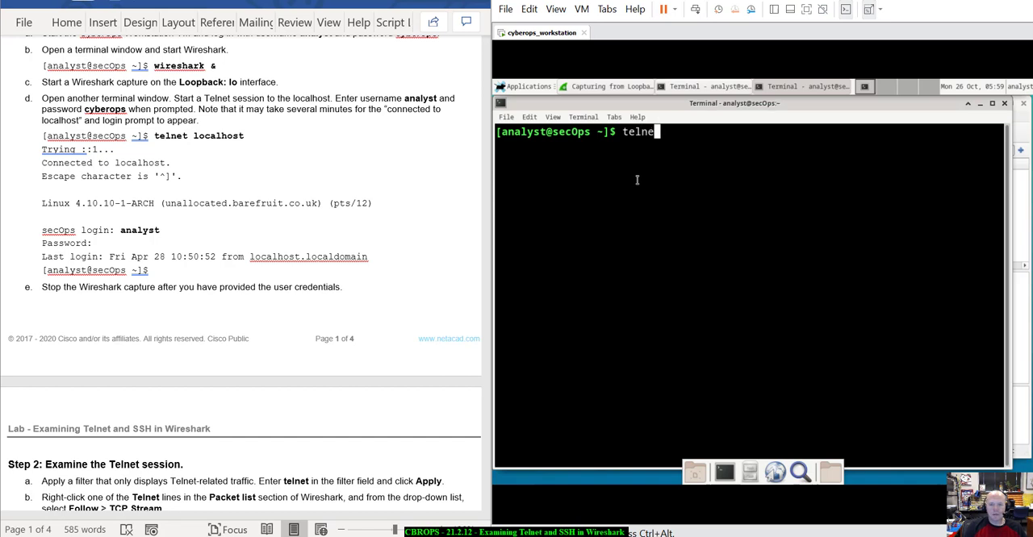
type("t localhost")
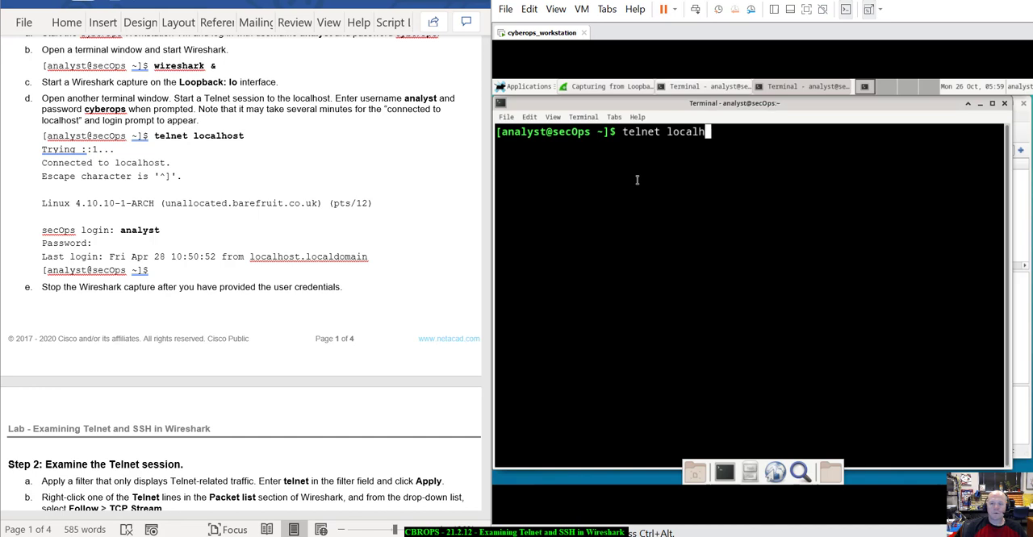
key("Return")
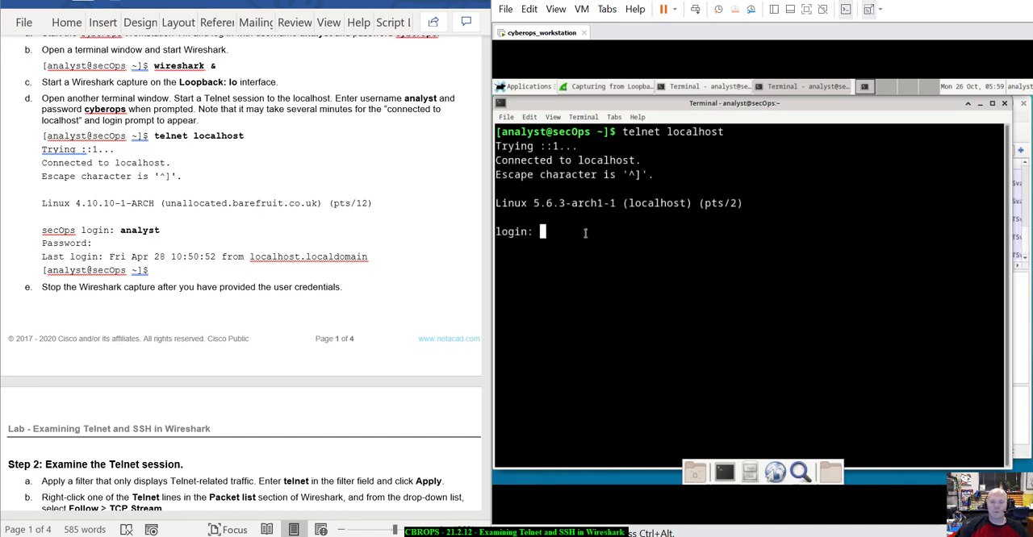
left_click_drag(507, 146, 761, 223)
left_click(742, 246)
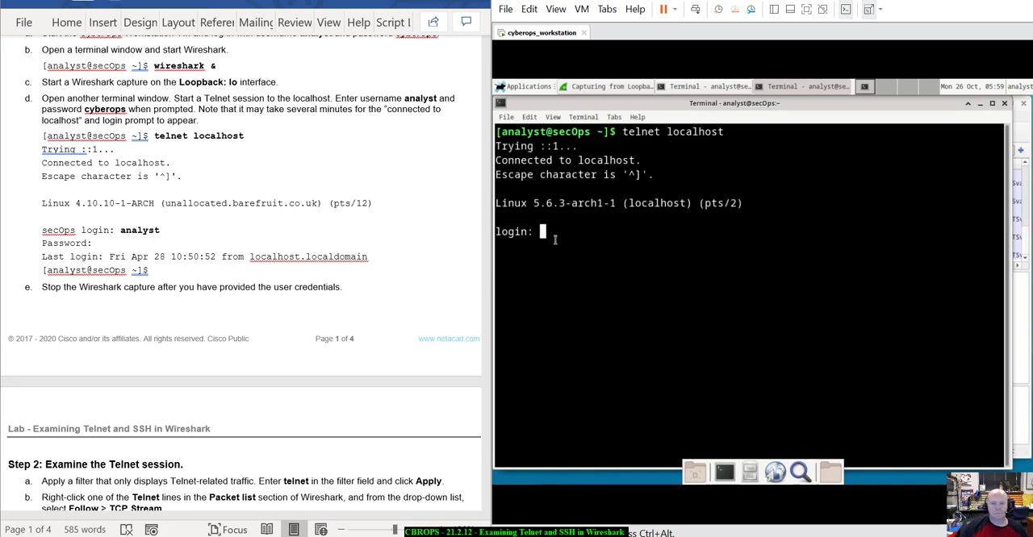
Log in to the Telnet session with the username analyst and enter the account password.
scroll(182, 169, "down", 5)
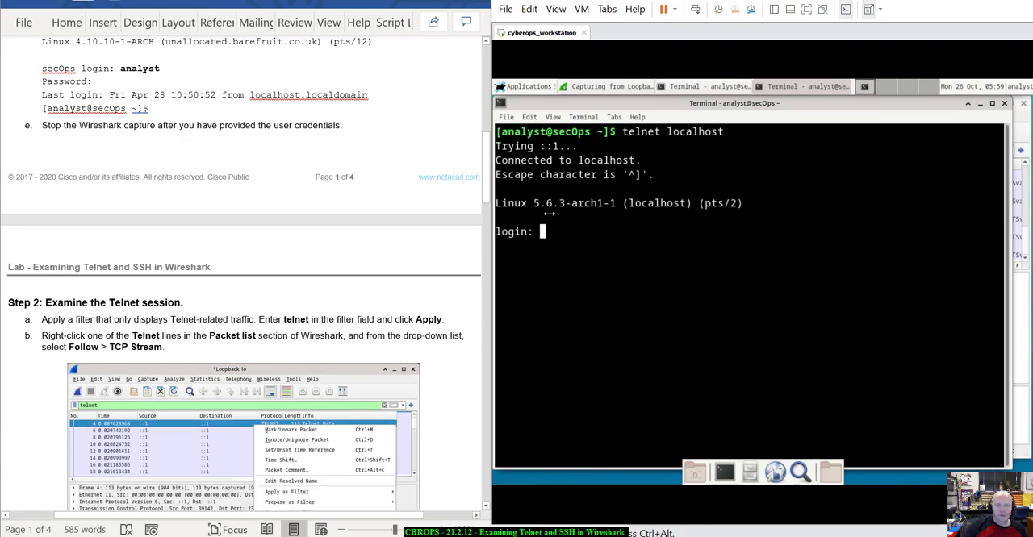
left_click_drag(571, 201, 736, 207)
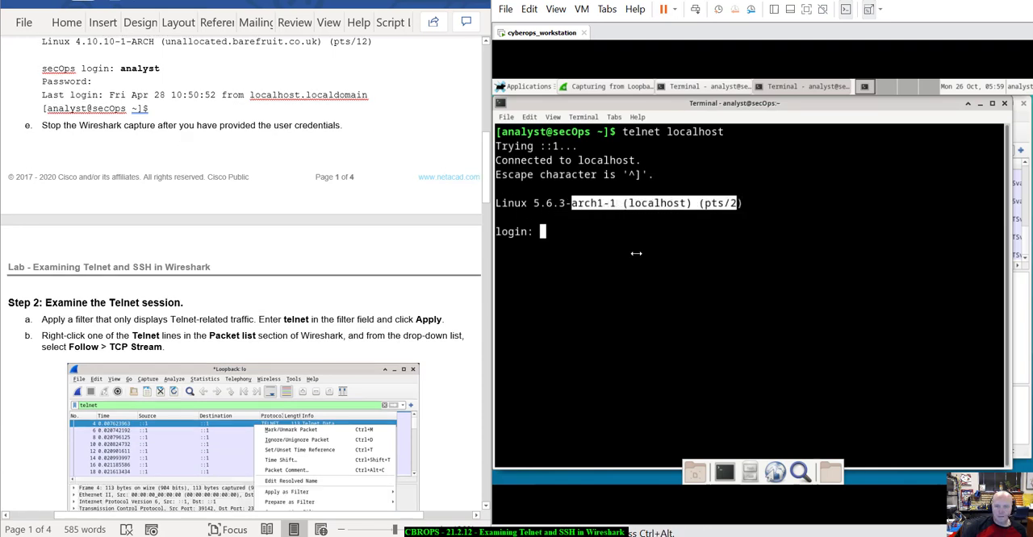
left_click(636, 254)
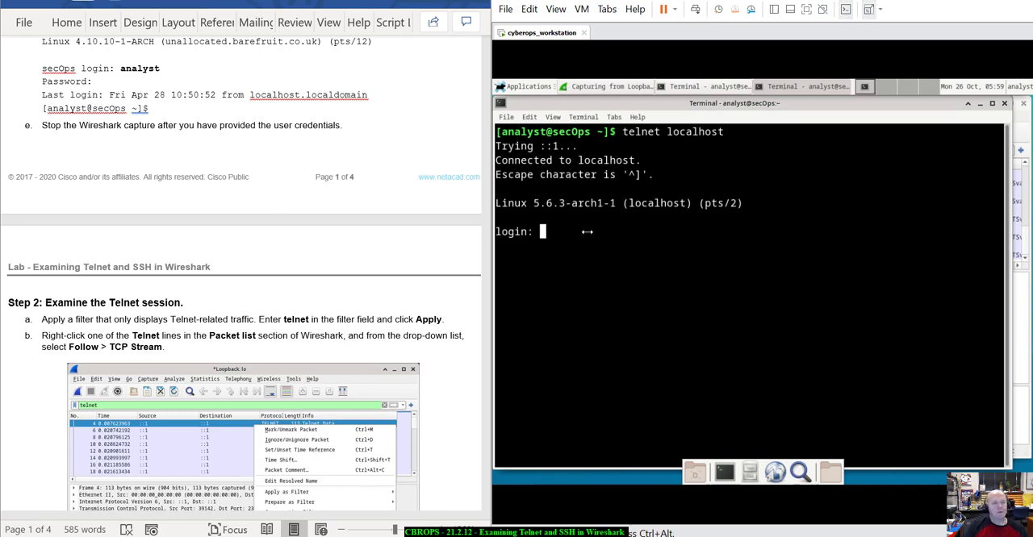
type("analy")
key("BackSpace")
key("BackSpace")
key("BackSpace")
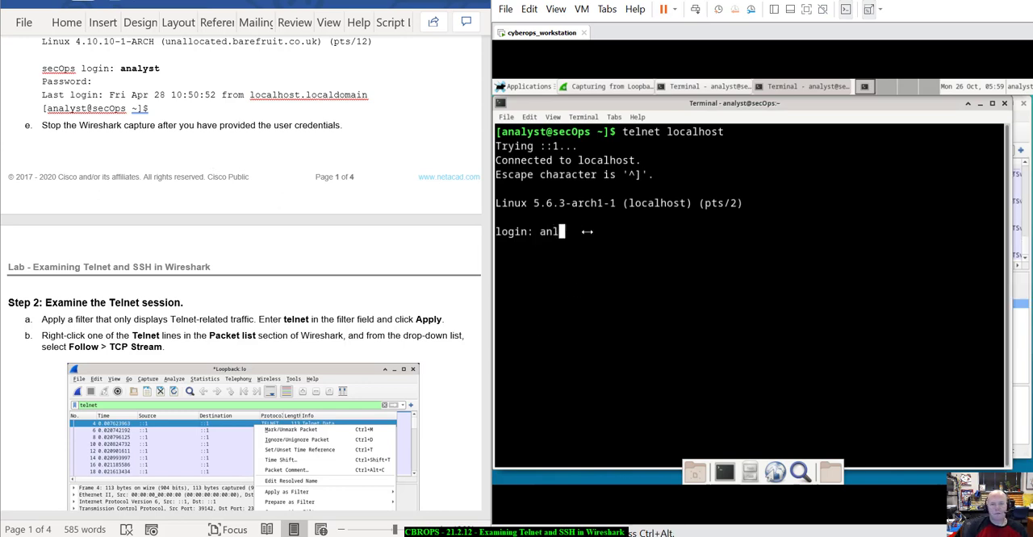
type("alyst")
key("Return")
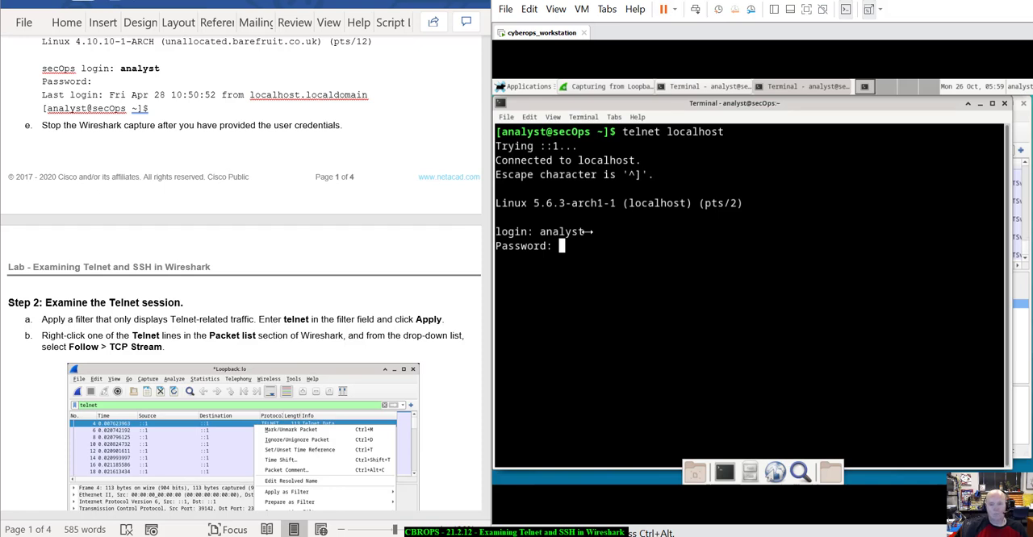
key("Return")
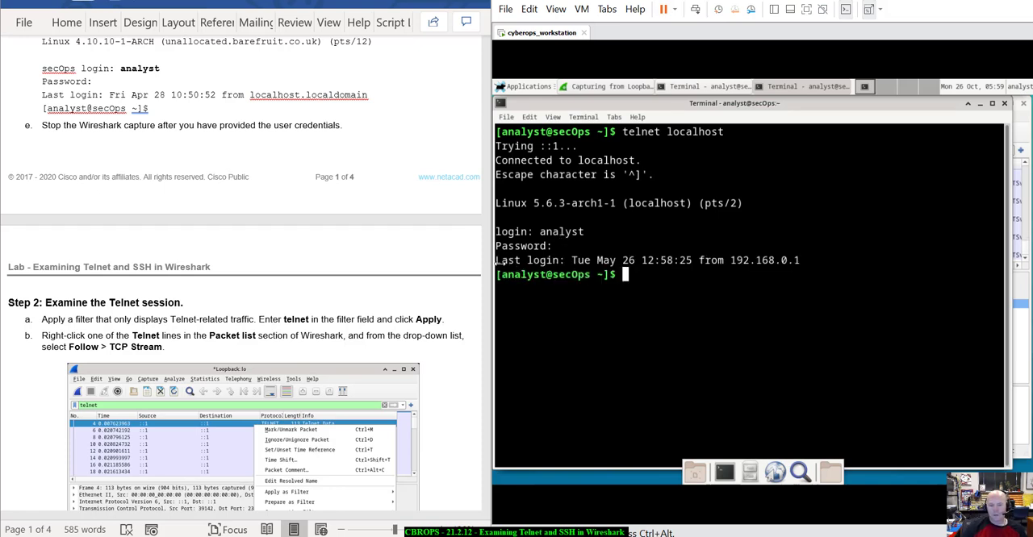
left_click_drag(494, 260, 807, 262)
left_click(810, 260)
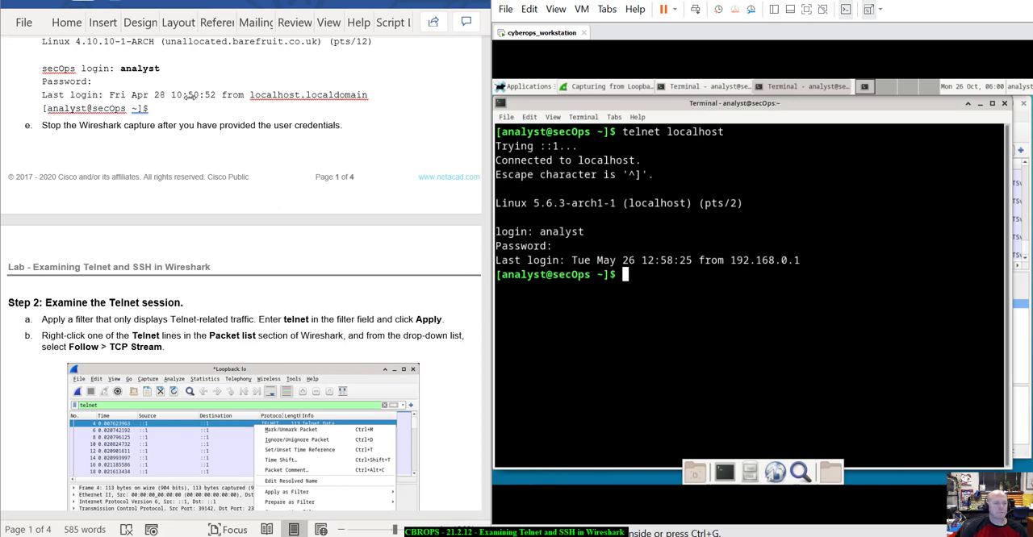
Move the Telnet terminal out of the way of Wireshark and stop the running packet capture.
scroll(162, 108, "down", 2)
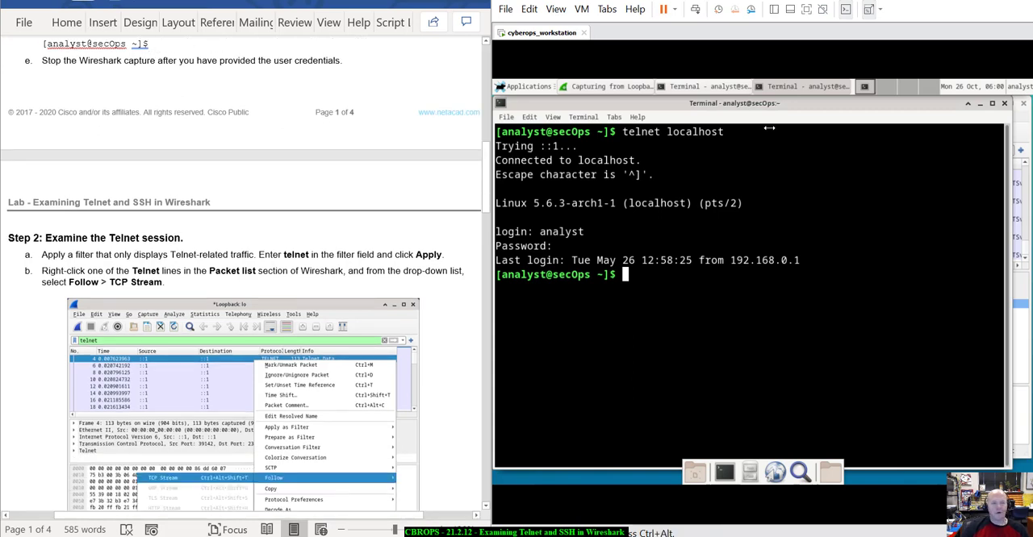
left_click_drag(920, 106, 940, 225)
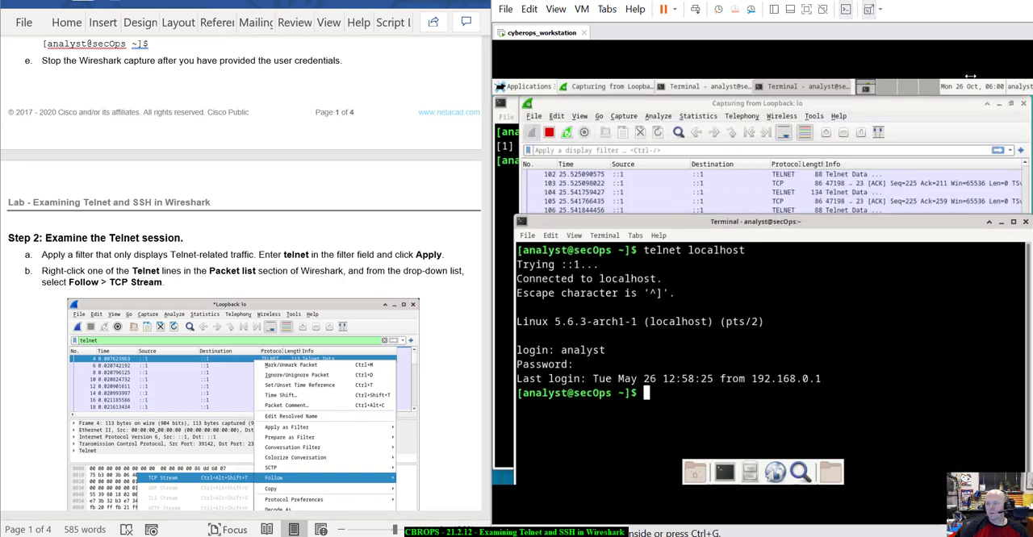
left_click(936, 103)
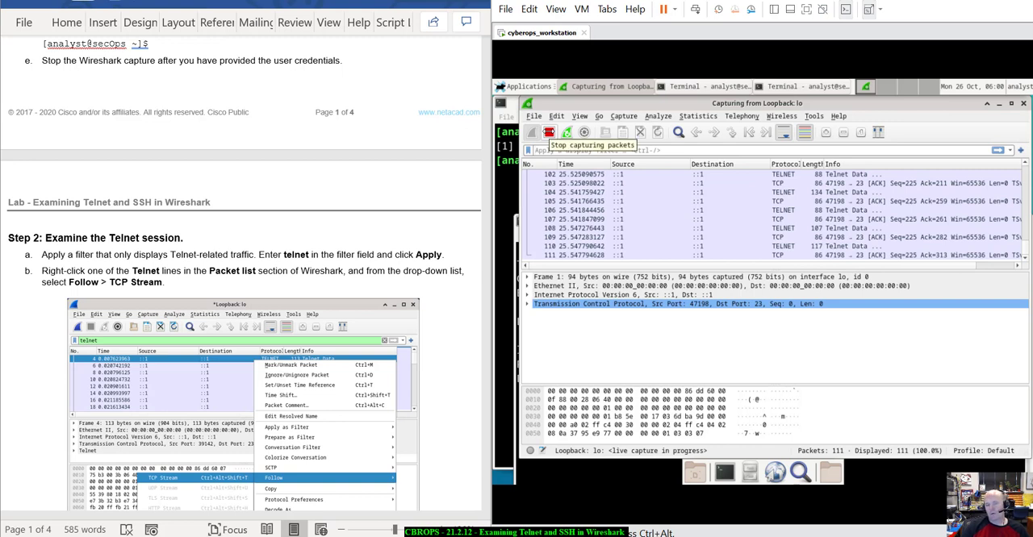
left_click(548, 132)
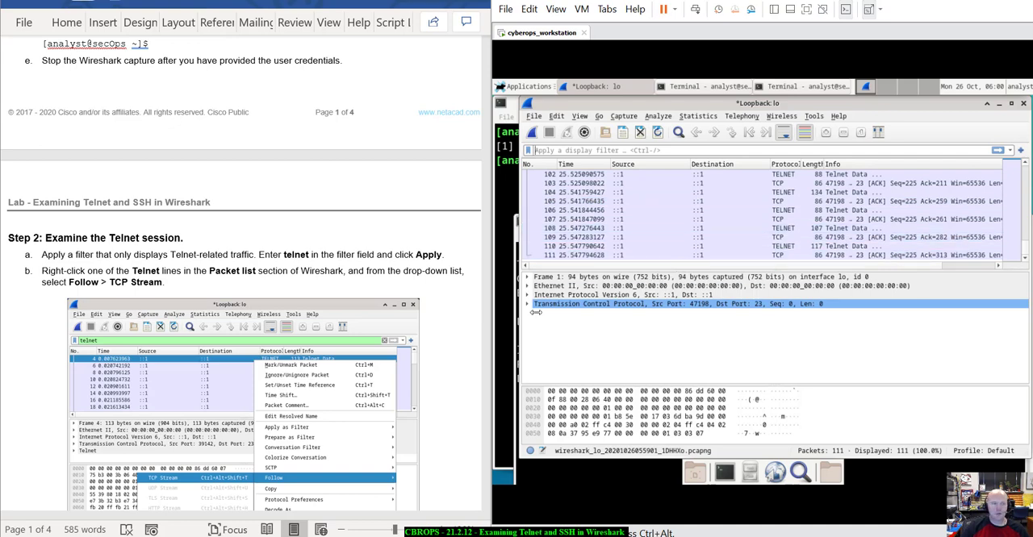
Apply the display filter "telnet" to the captured packets so only Telnet traffic is listed.
scroll(245, 274, "down", 5)
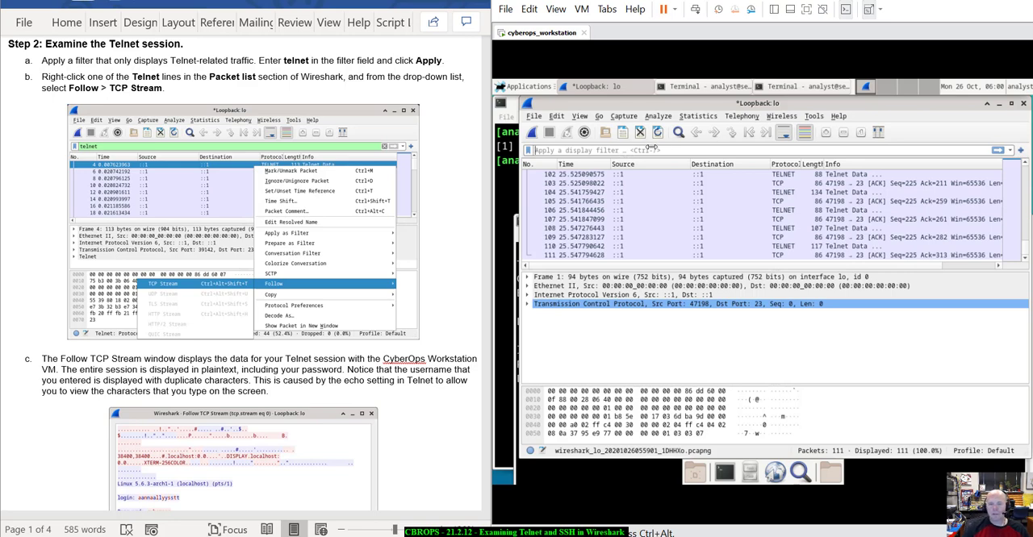
type("tel")
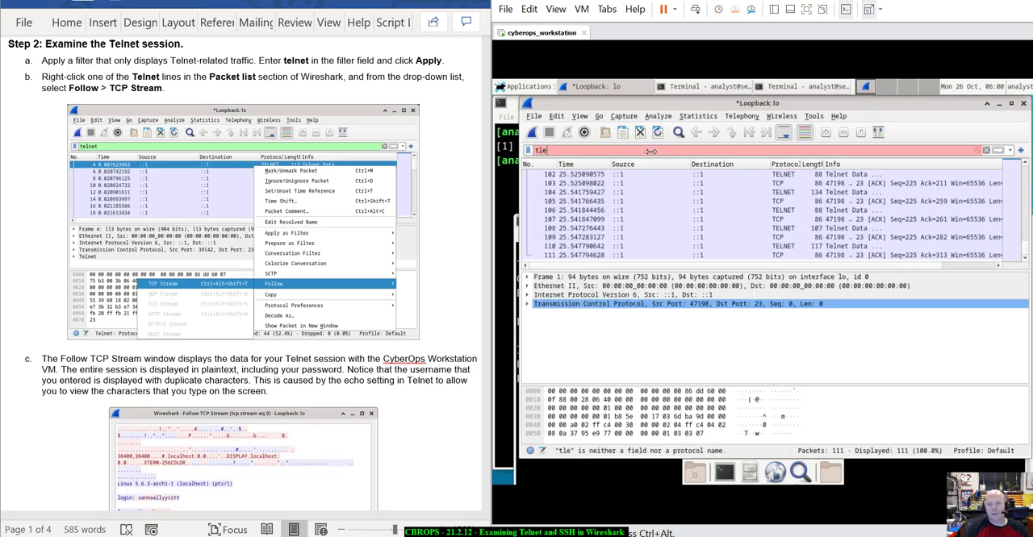
type("net")
key("Return")
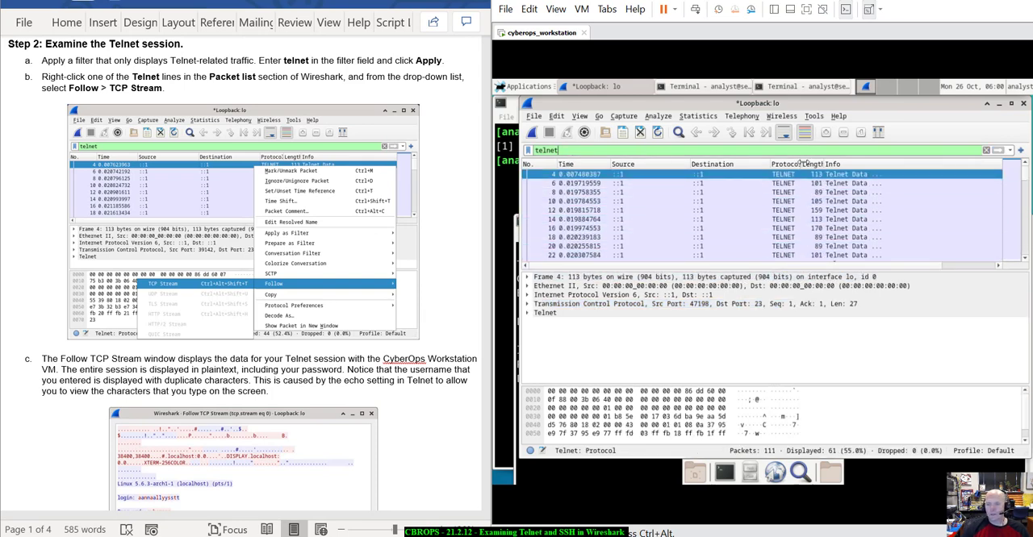
Widen the packet list's Protocol column and follow the TCP stream of the first Telnet packet.
left_click_drag(803, 163, 849, 164)
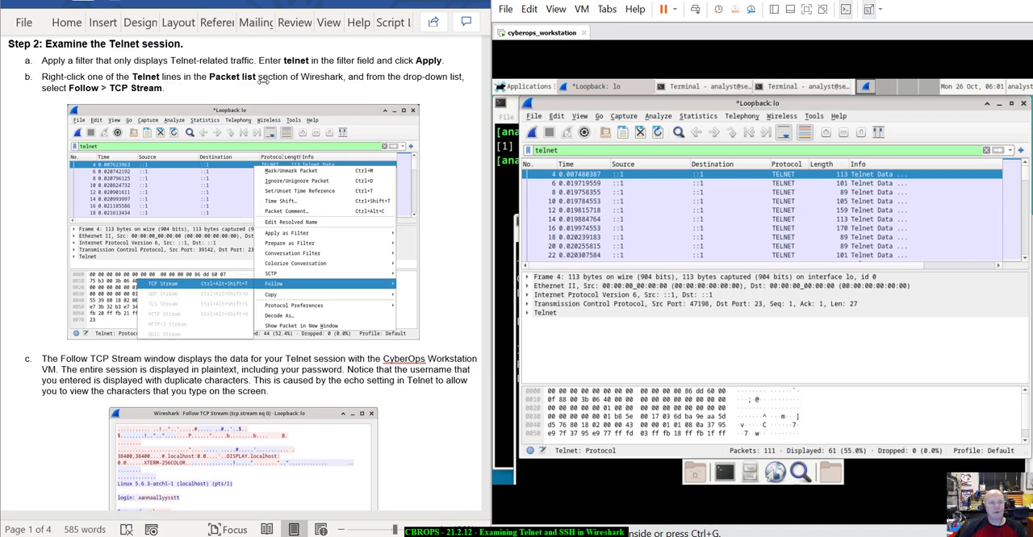
right_click(617, 174)
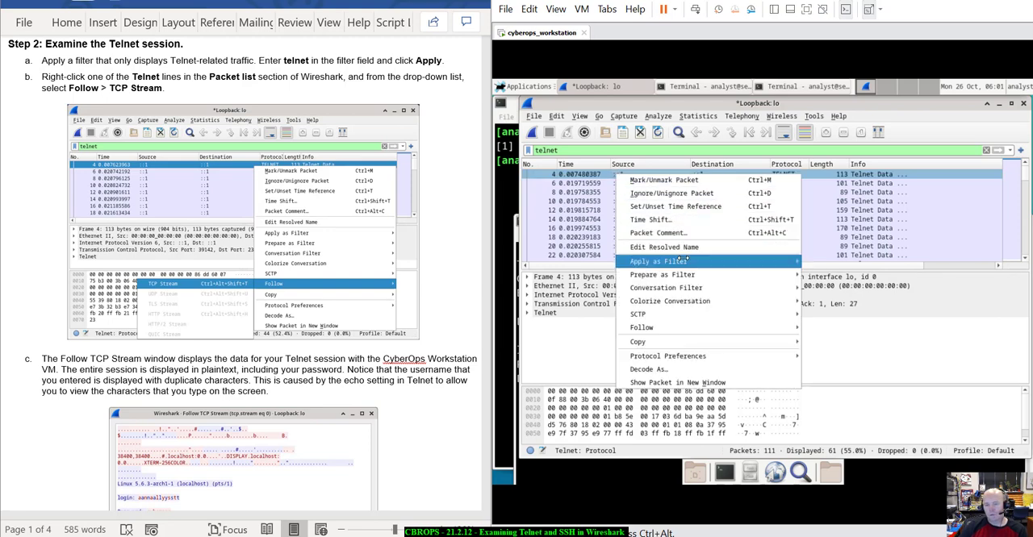
mouse_move(673, 328)
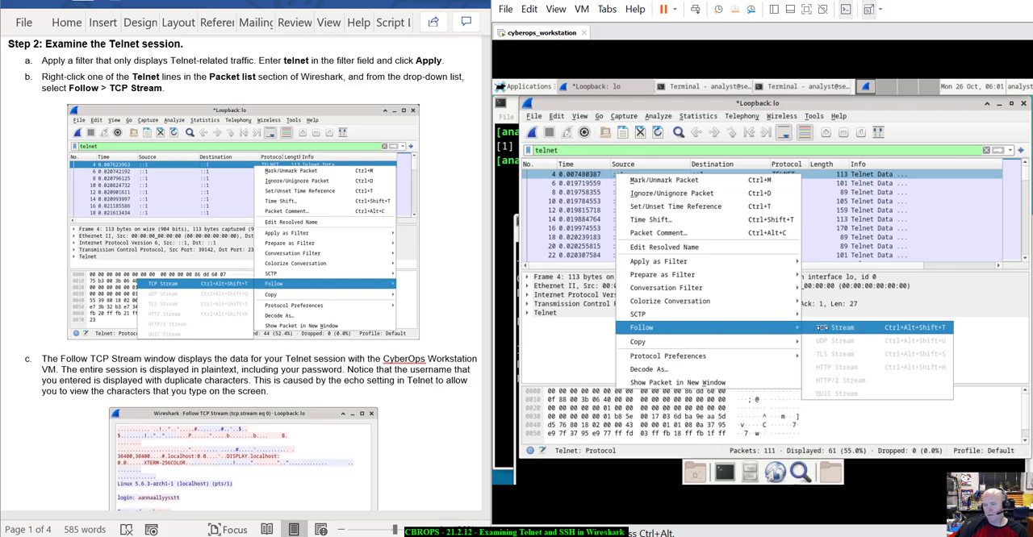
left_click(822, 328)
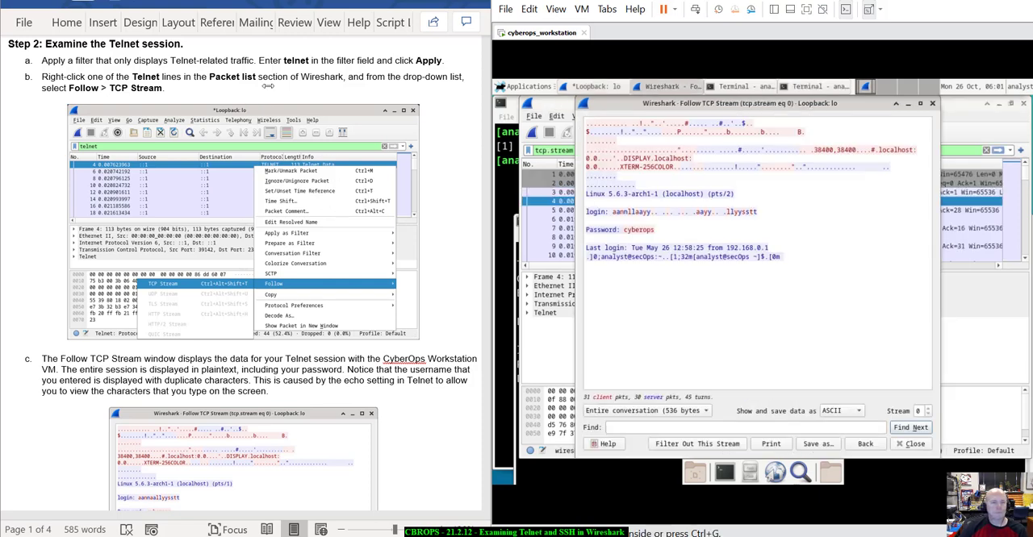
Examine the login and password lines of the followed stream against the lab instructions, and close the stream window.
scroll(330, 153, "down", 4)
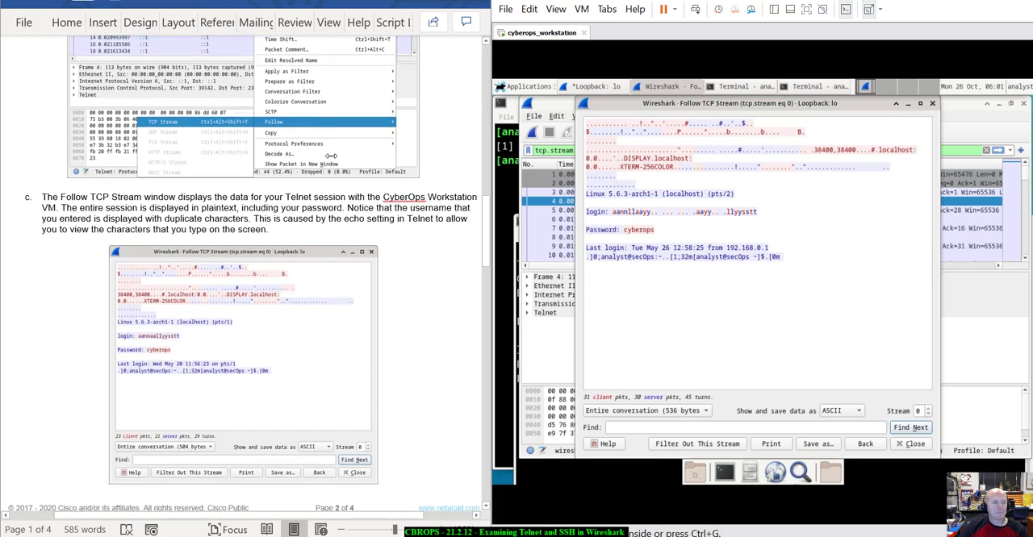
scroll(331, 155, "up", 4)
scroll(331, 155, "down", 9)
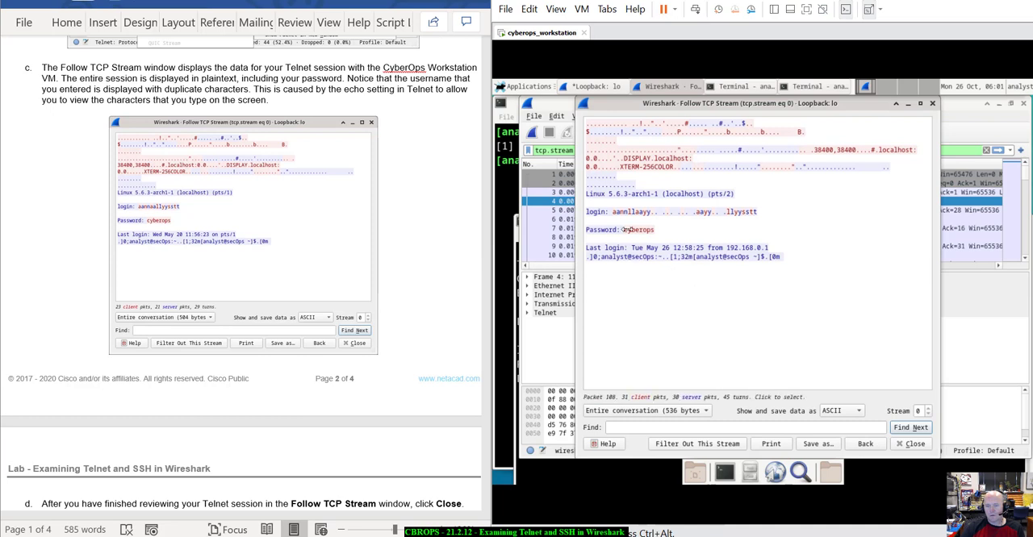
left_click_drag(613, 212, 771, 218)
left_click(771, 218)
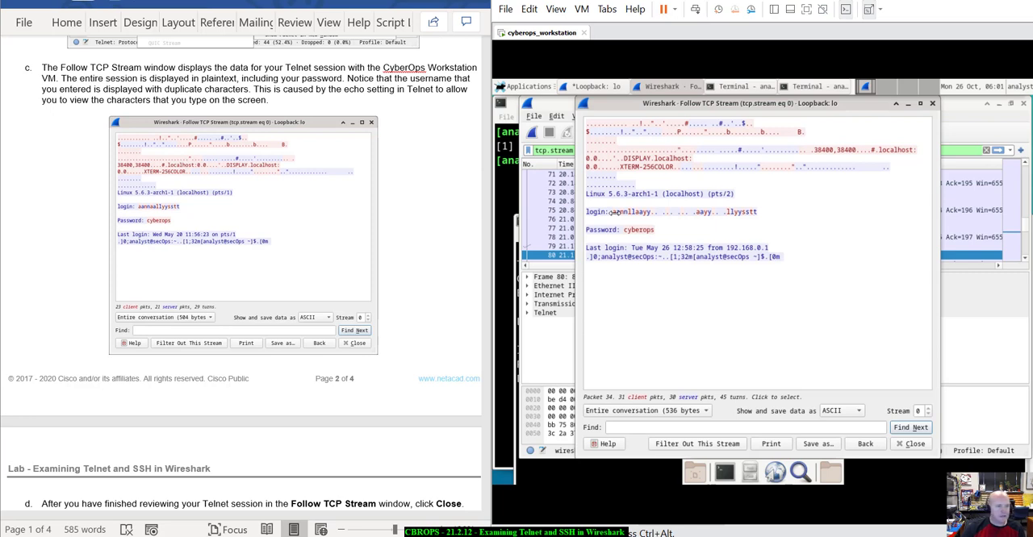
left_click_drag(613, 212, 769, 214)
left_click(763, 215)
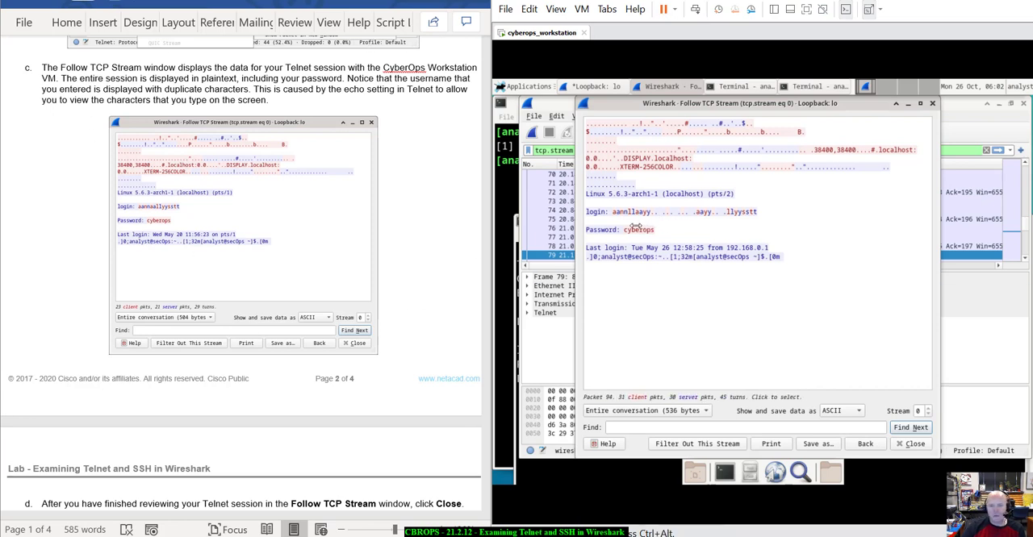
left_click_drag(623, 230, 662, 230)
left_click(662, 230)
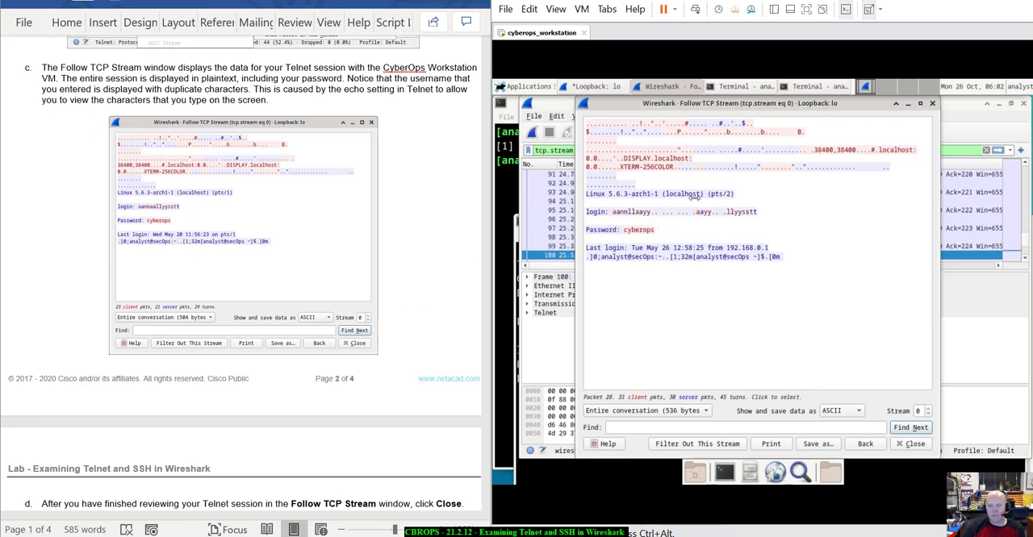
scroll(310, 330, "down", 6)
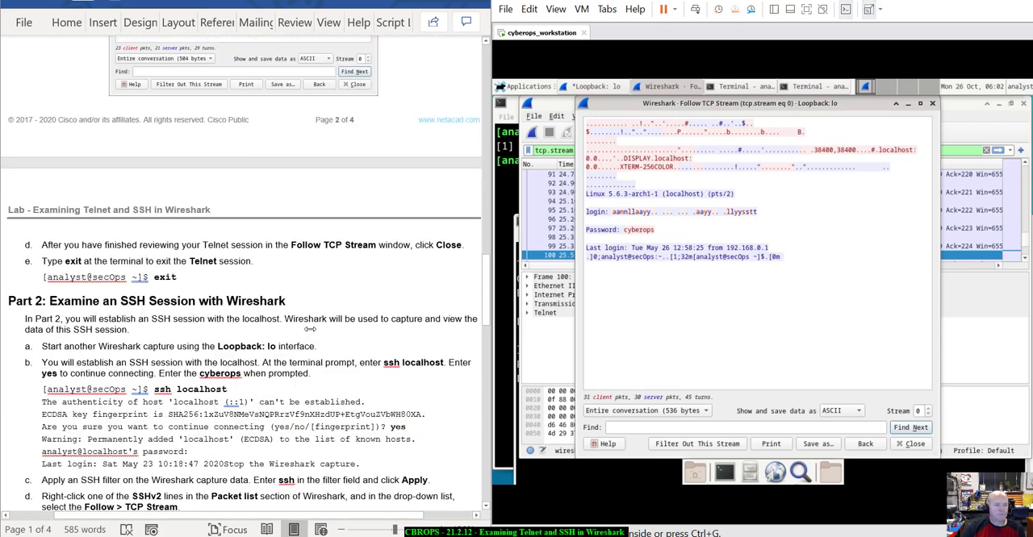
scroll(309, 329, "down", 3)
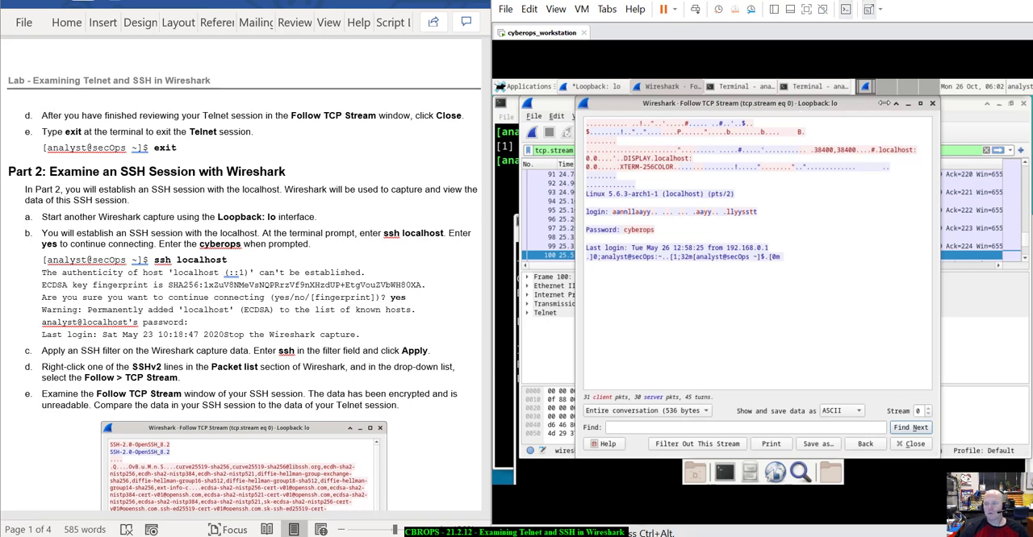
left_click(931, 103)
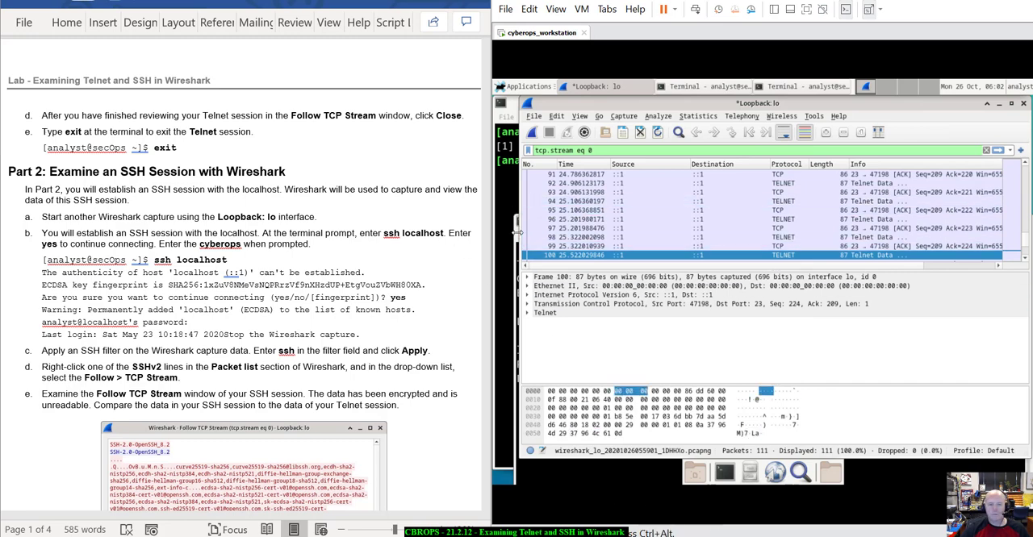
Bring the Telnet terminal to the front and end its session with the command "exit".
left_click(517, 232)
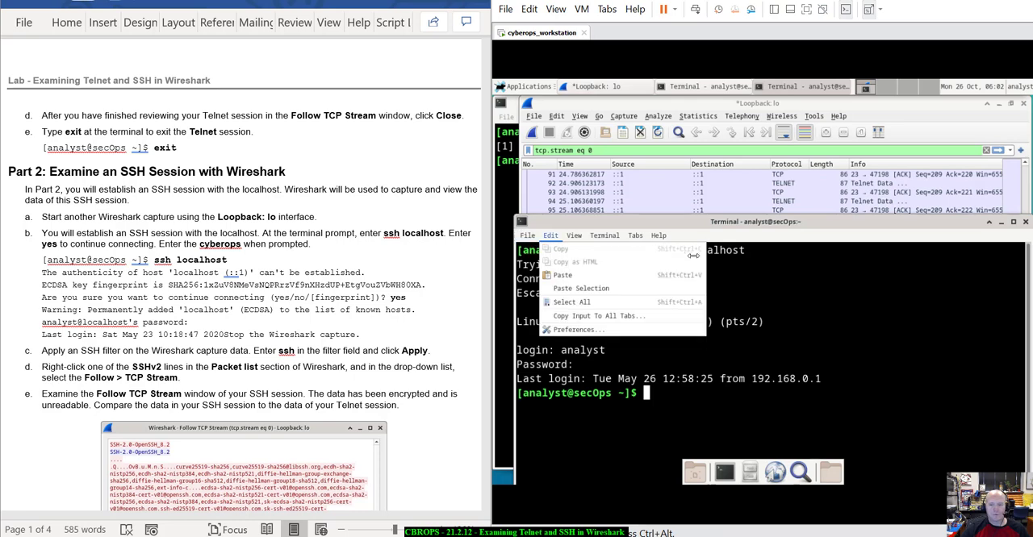
left_click(756, 218)
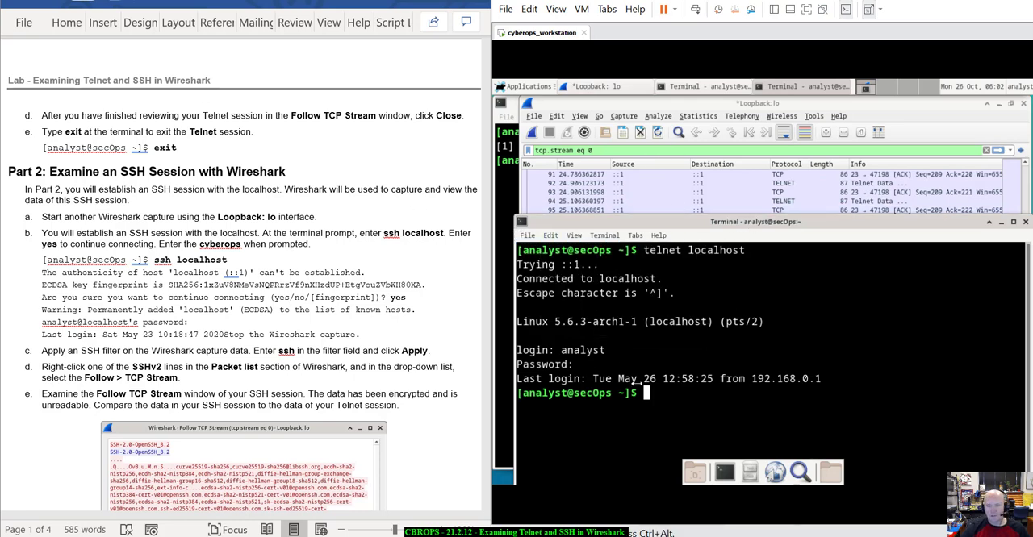
left_click(506, 178)
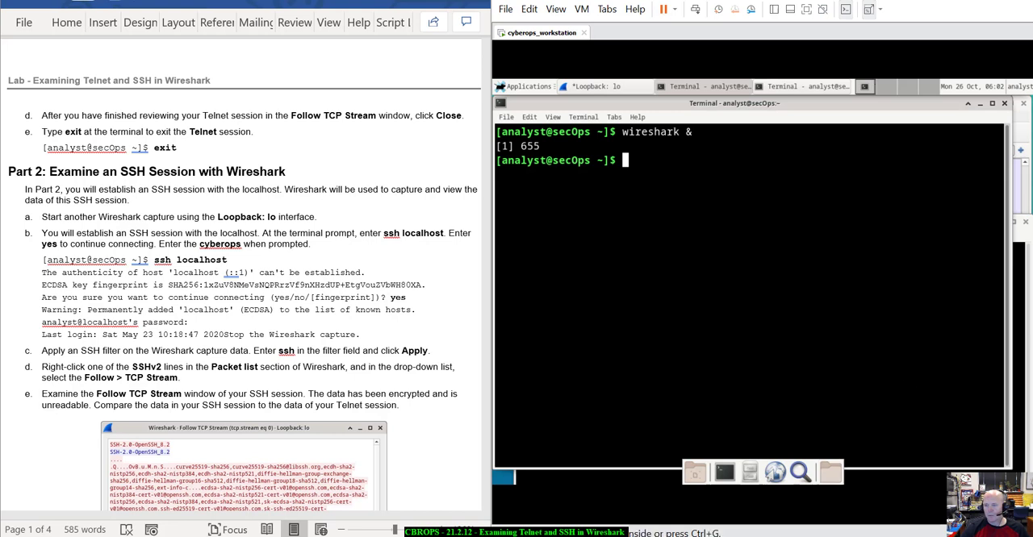
left_click(1015, 230)
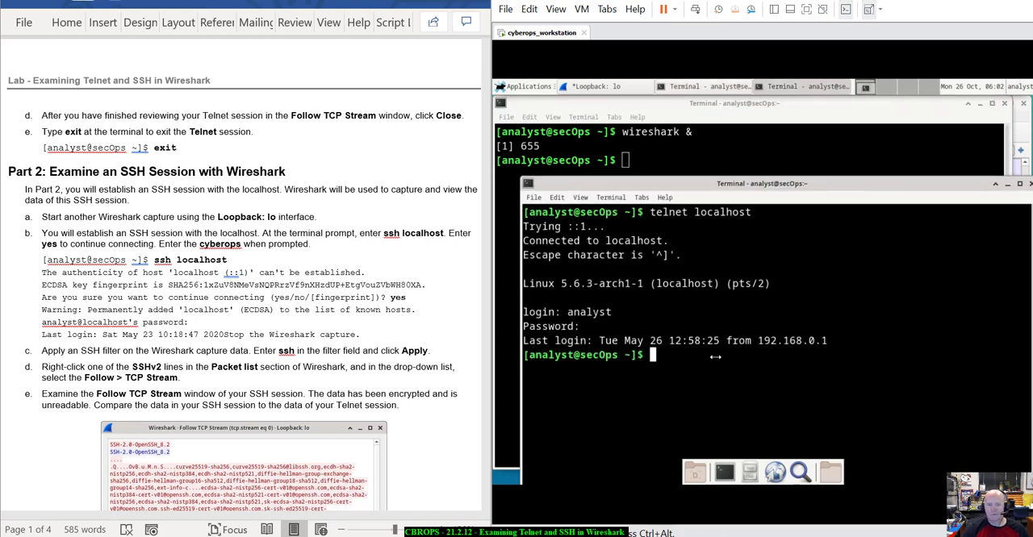
type("exit")
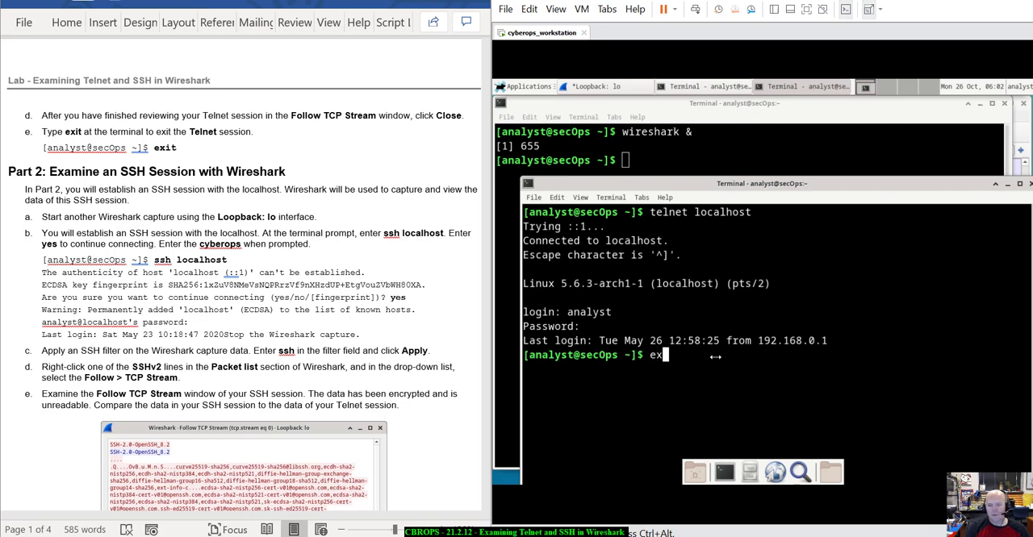
key("Return")
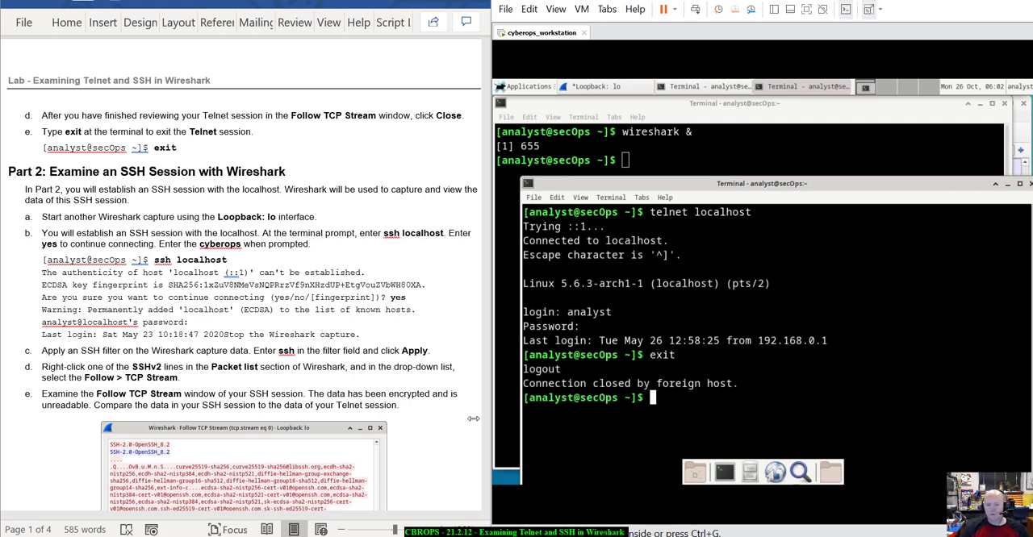
left_click_drag(523, 369, 752, 379)
left_click(750, 450)
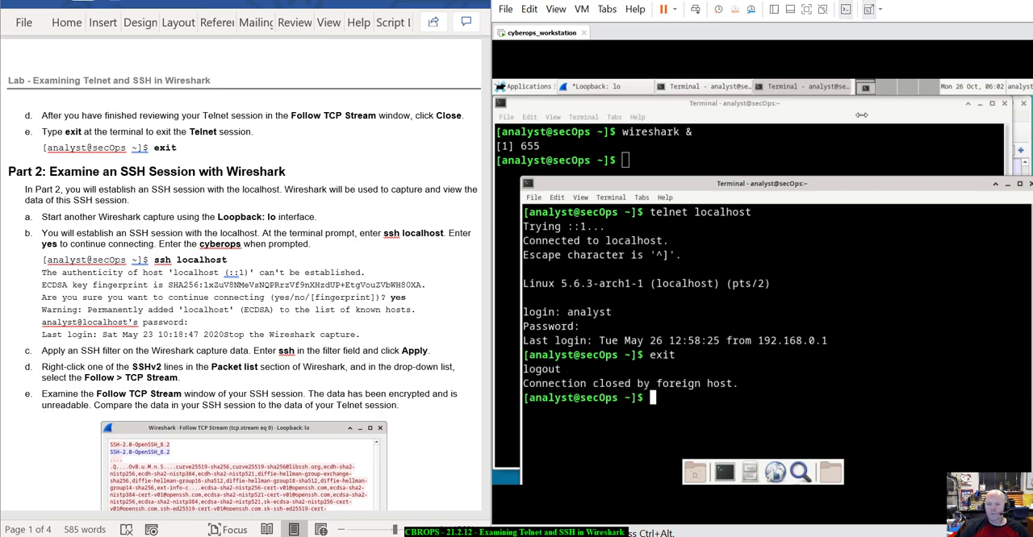
Close the terminal used for Telnet and minimize the terminal that launched Wireshark.
left_click_drag(852, 181, 846, 147)
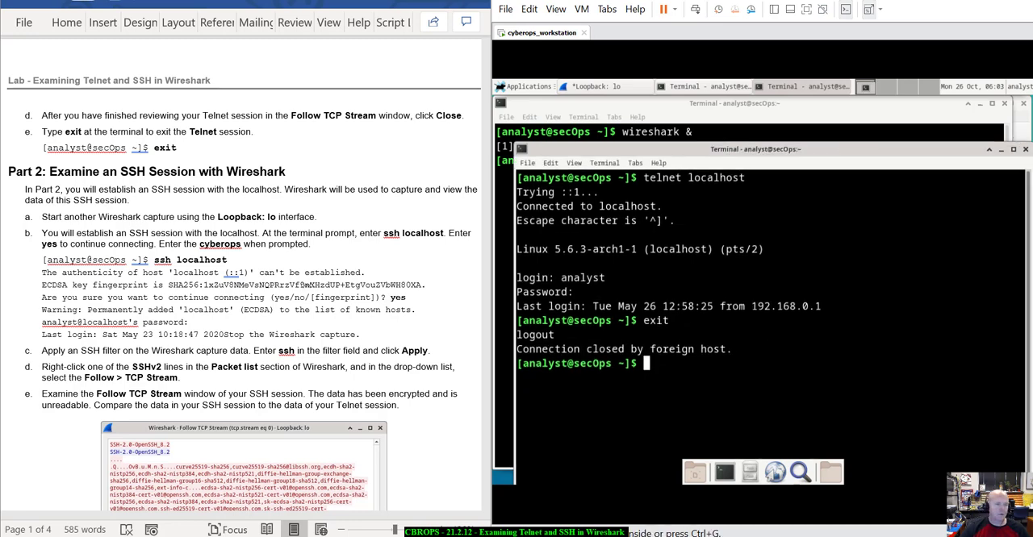
scroll(309, 253, "down", 3)
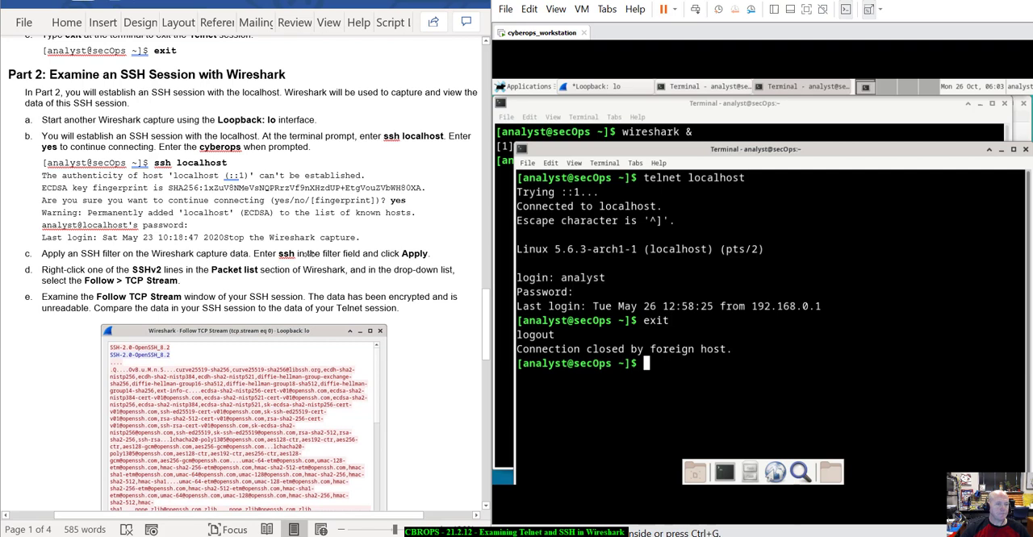
left_click(1026, 150)
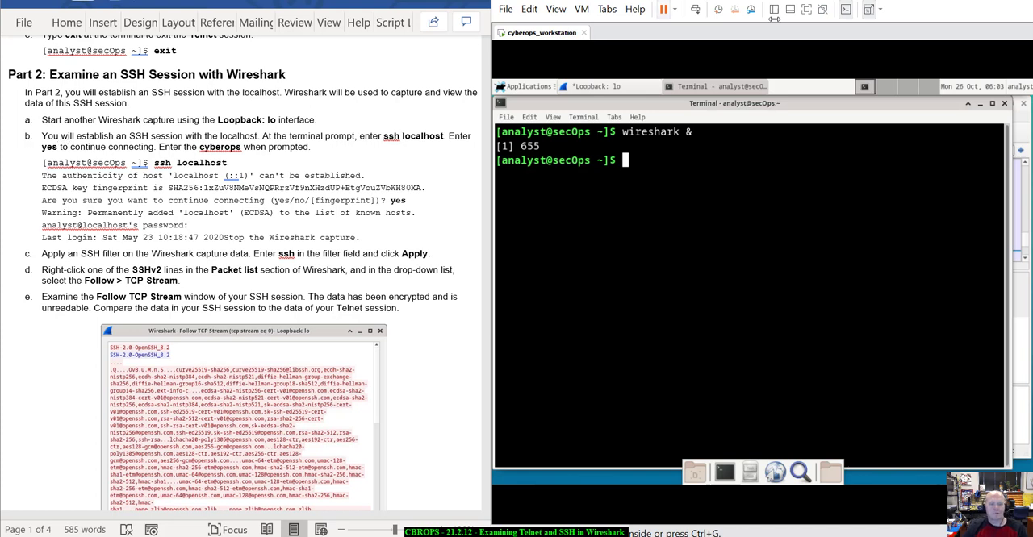
left_click_drag(936, 108, 956, 195)
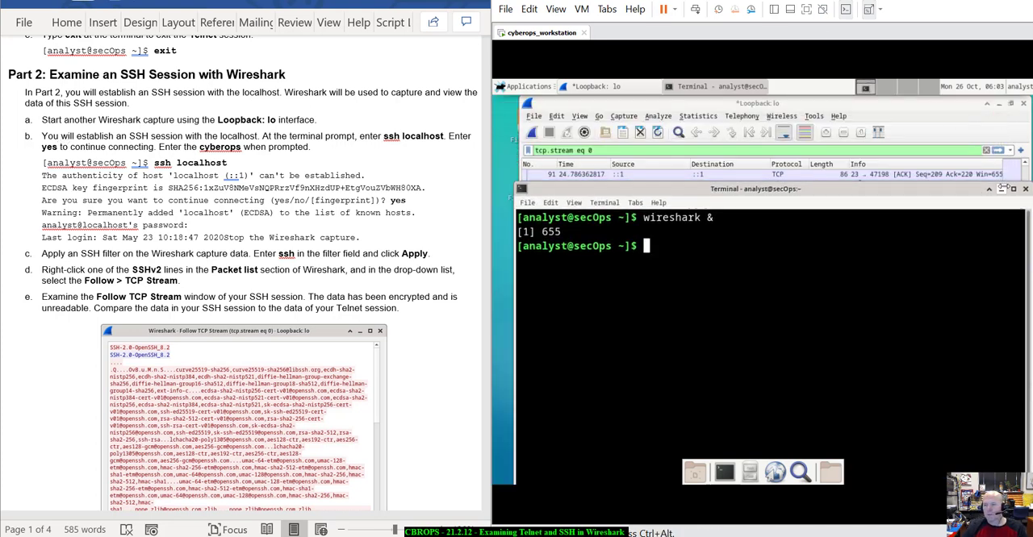
left_click(1001, 189)
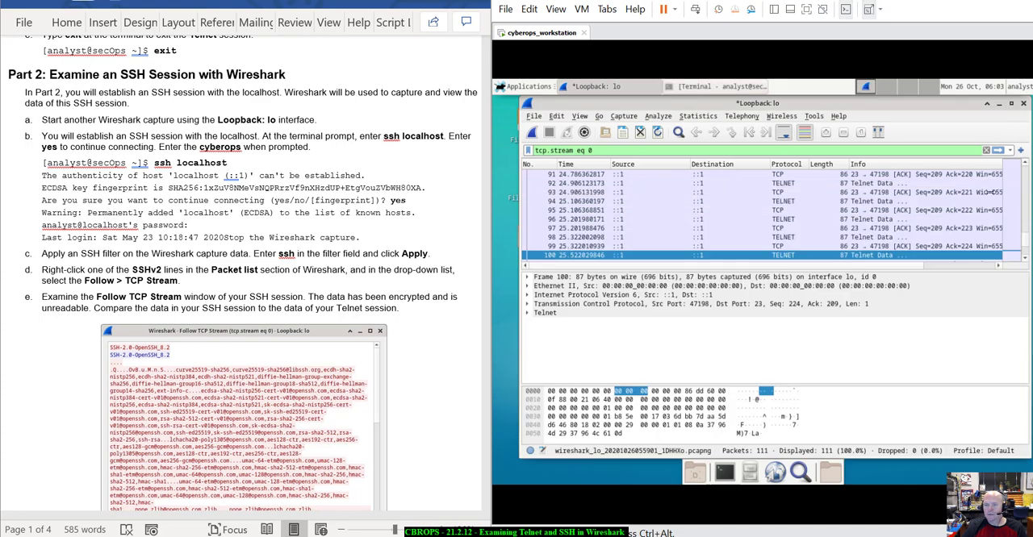
Start a new capture on the Loopback: lo interface without saving the earlier packets, and clear the display filter text.
left_click(549, 132)
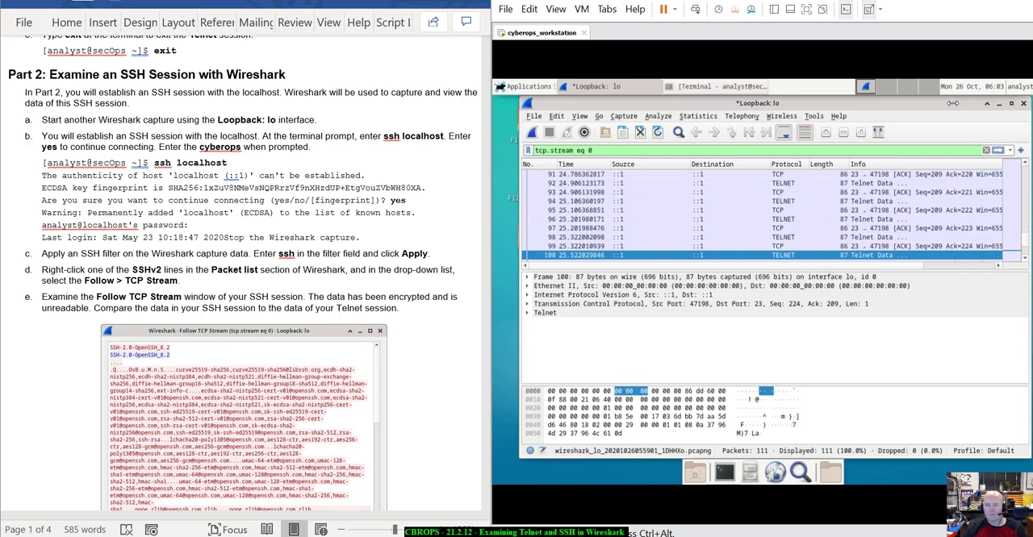
mouse_move(949, 103)
left_mouse_down()
mouse_move(951, 129)
mouse_move(936, 104)
left_mouse_up()
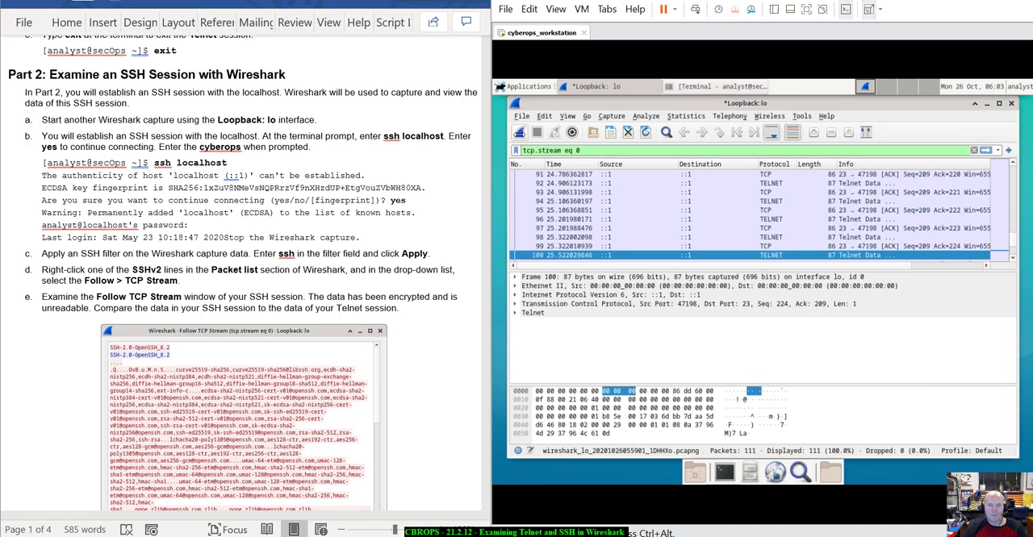
left_click(519, 132)
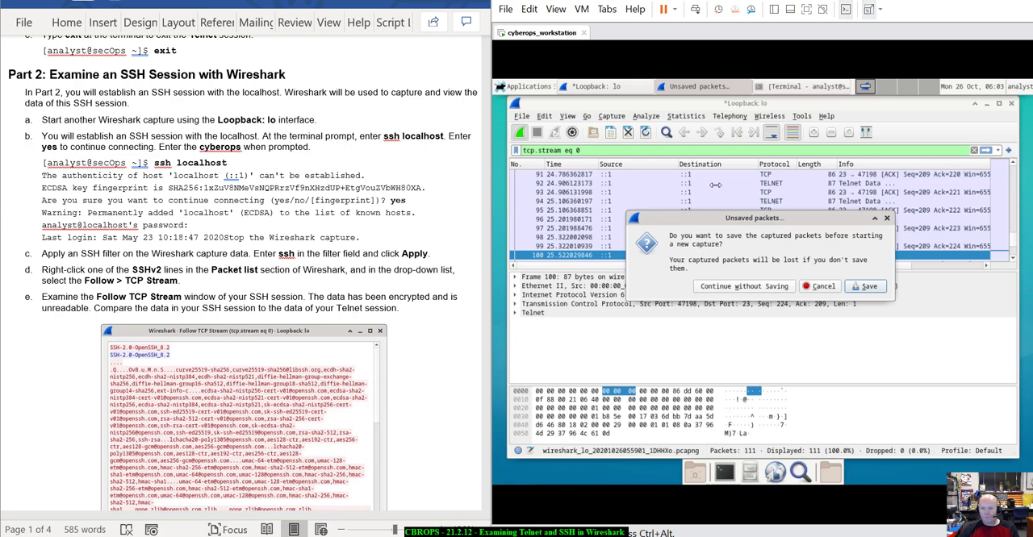
left_click(724, 288)
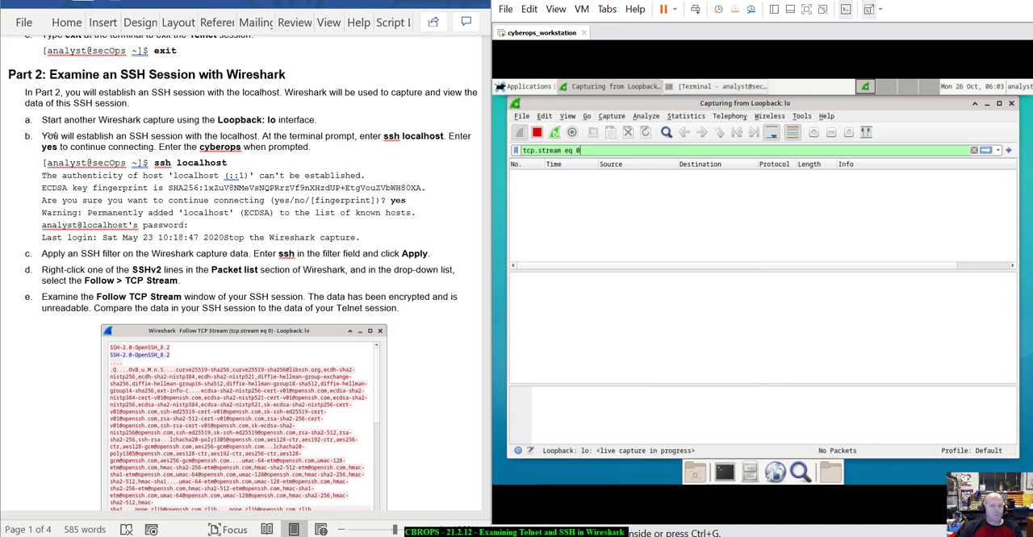
left_click_drag(584, 151, 525, 150)
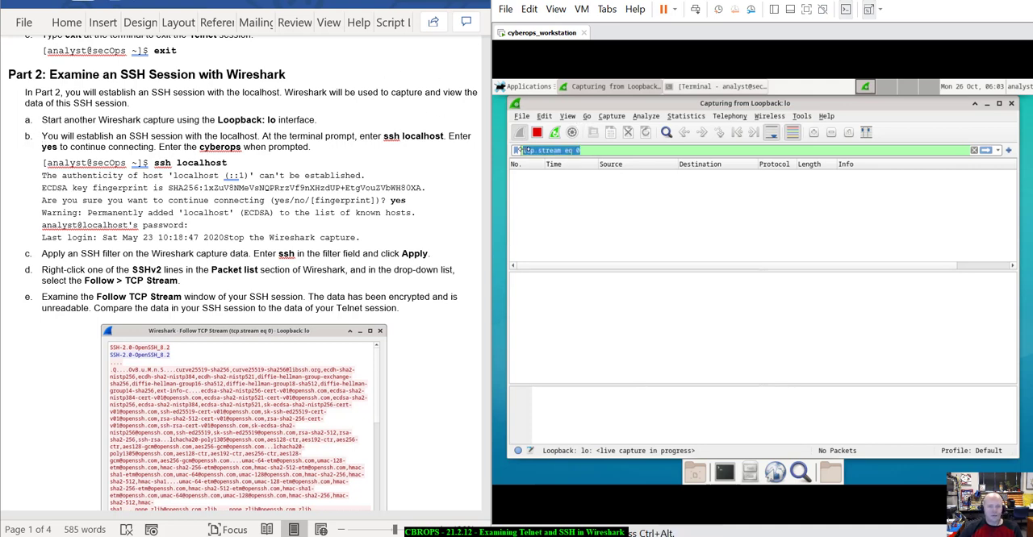
key("BackSpace")
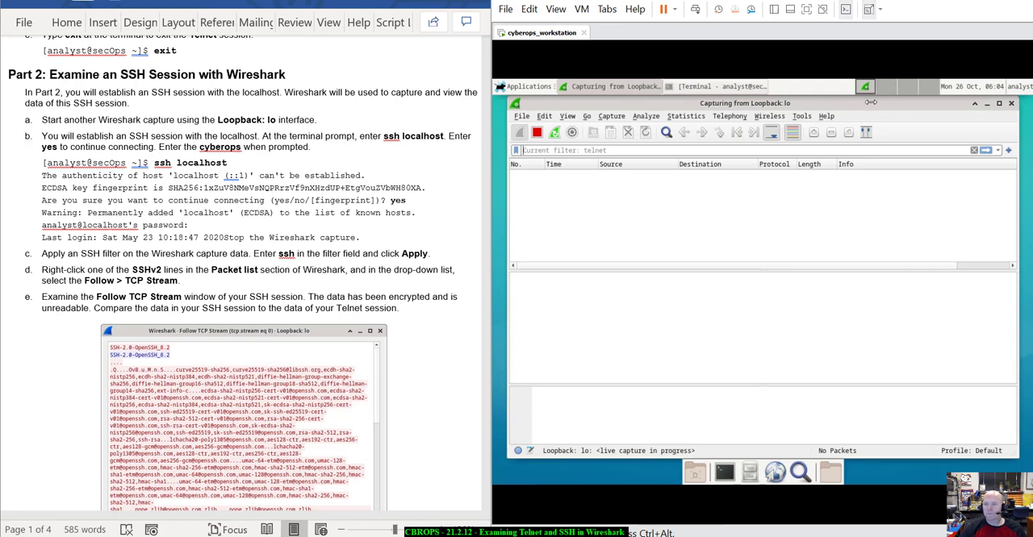
Move the Wireshark window aside, open a new terminal and enlarge its text by two zoom levels.
left_click_drag(872, 102, 946, 115)
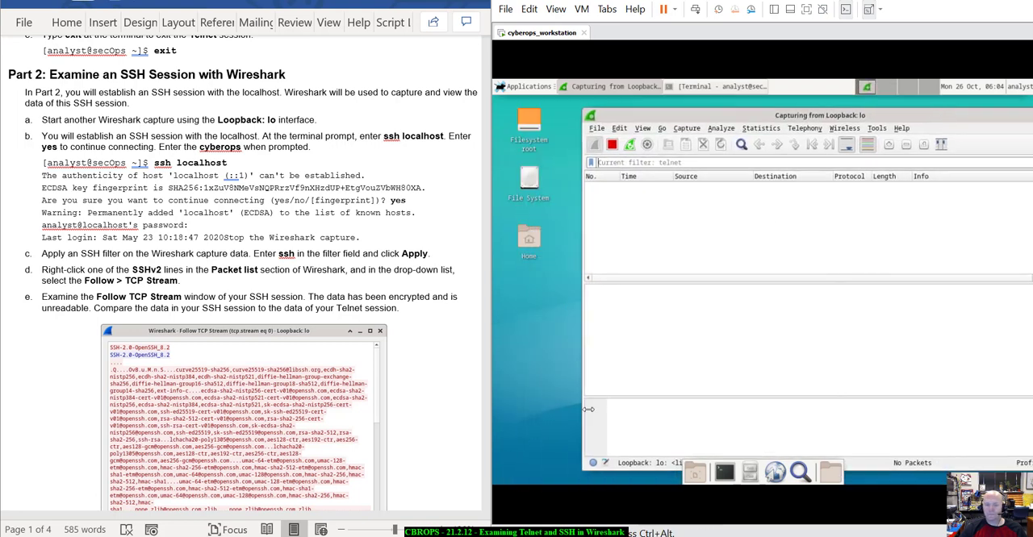
left_click(723, 473)
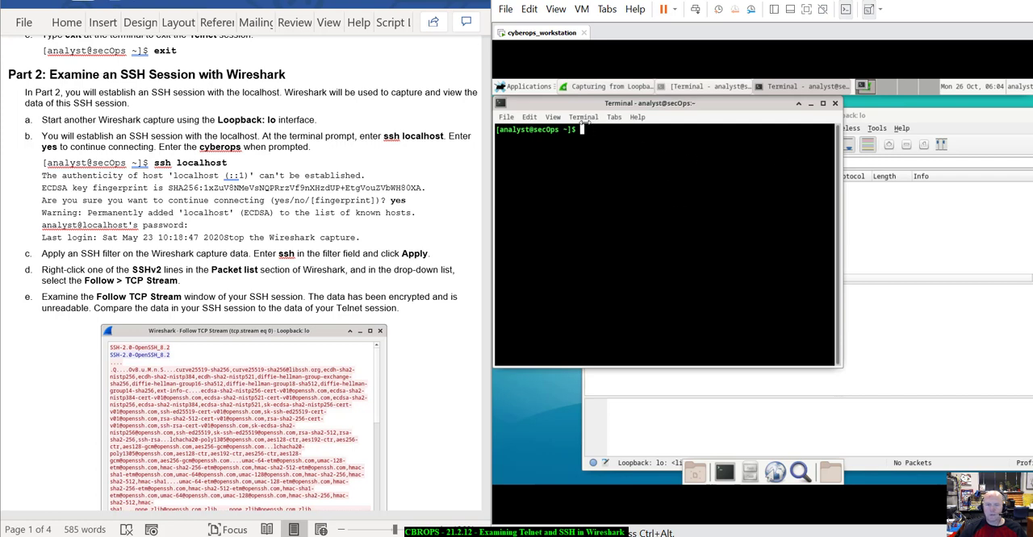
left_click(553, 117)
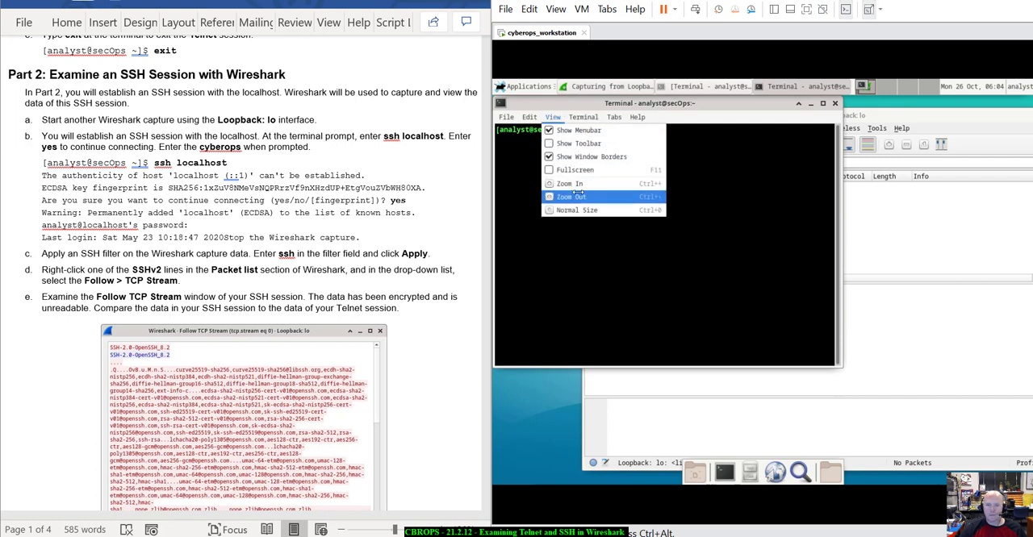
left_click(570, 184)
left_click(554, 117)
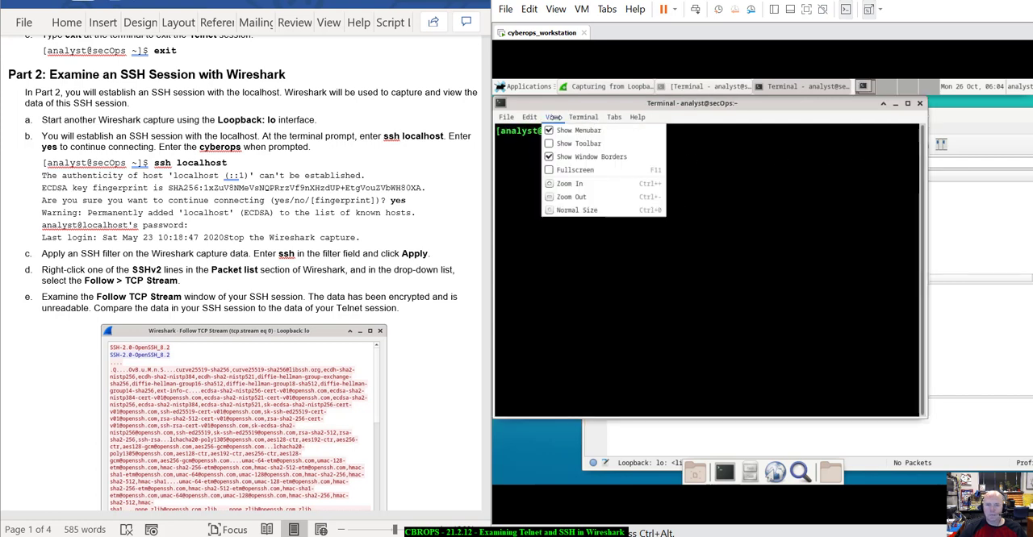
left_click(569, 184)
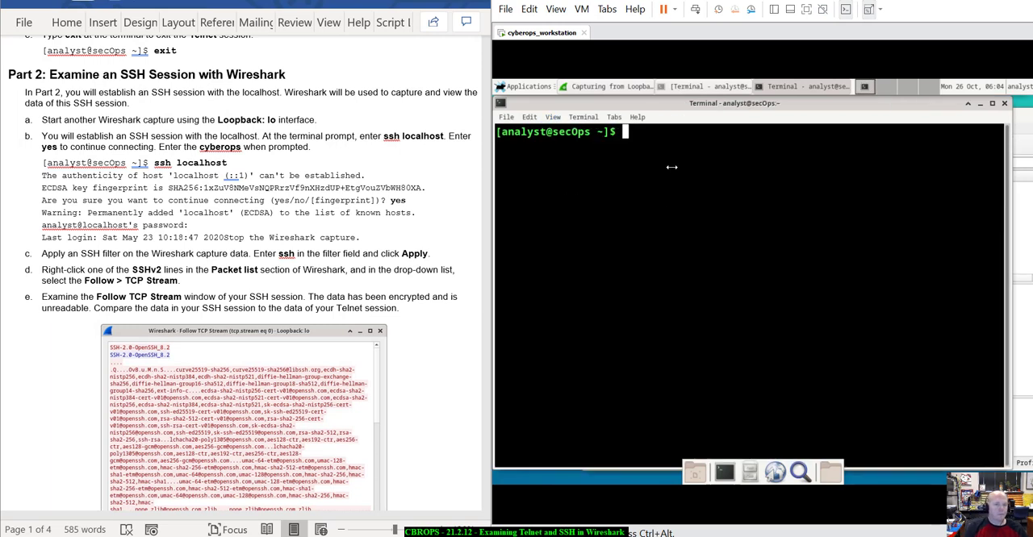
Start an SSH session with the command "ssh localhost" and highlight the host's ECDSA key fingerprint.
type("ssh loca")
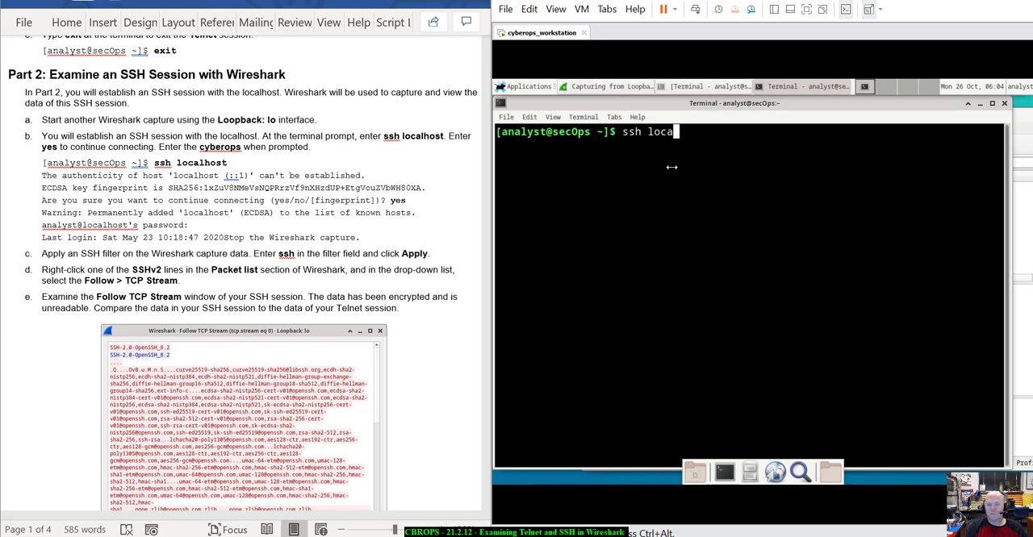
type("lhost")
key("Return")
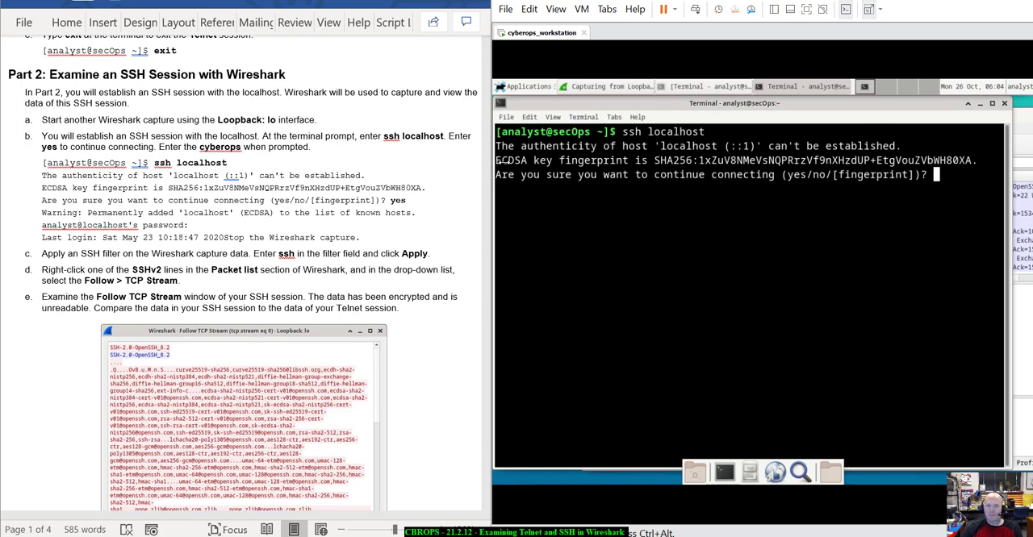
left_click_drag(502, 162, 684, 160)
left_click_drag(654, 159, 986, 155)
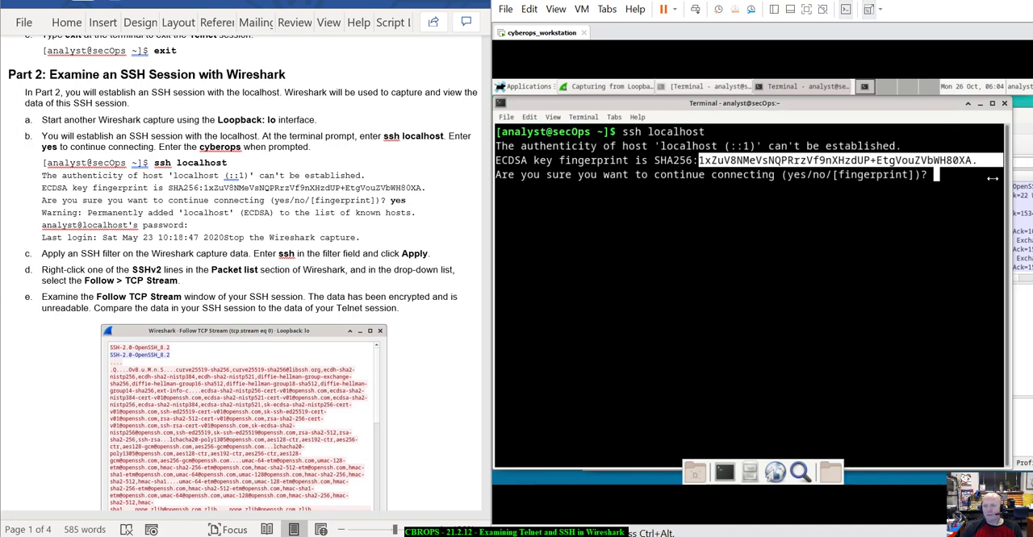
left_click(956, 176)
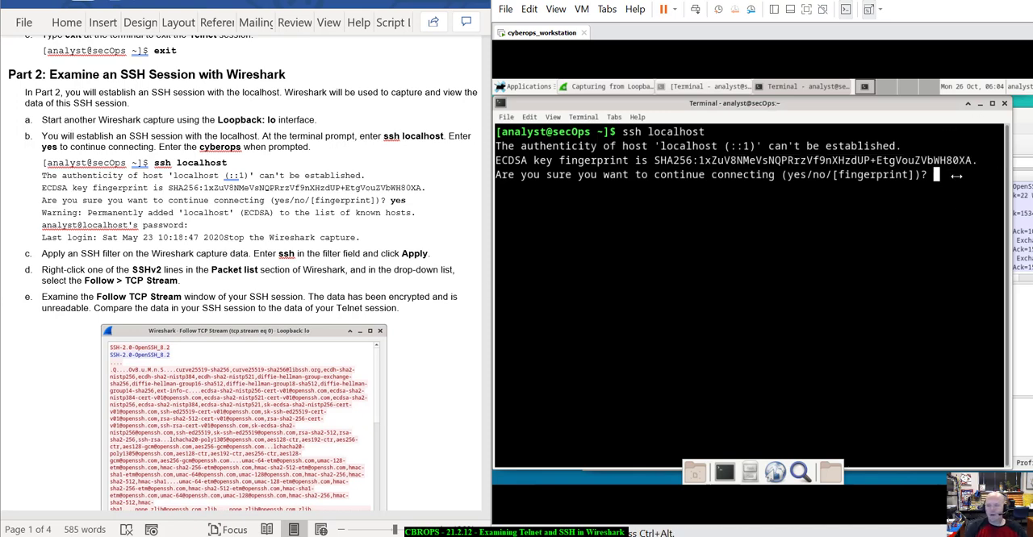
Accept the host key with "yes", log in with the account password and highlight the last login date.
type("yes")
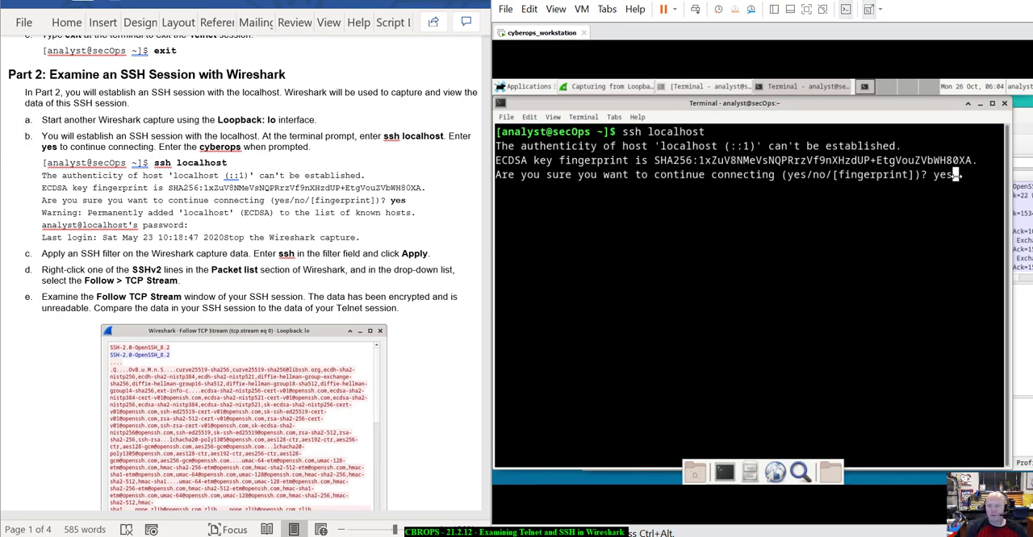
key("Return")
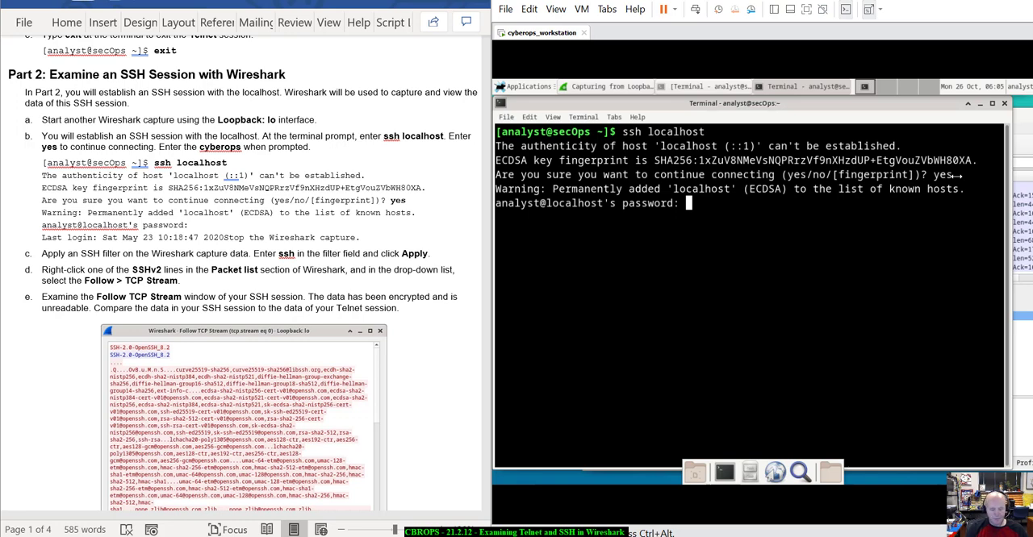
key("Return")
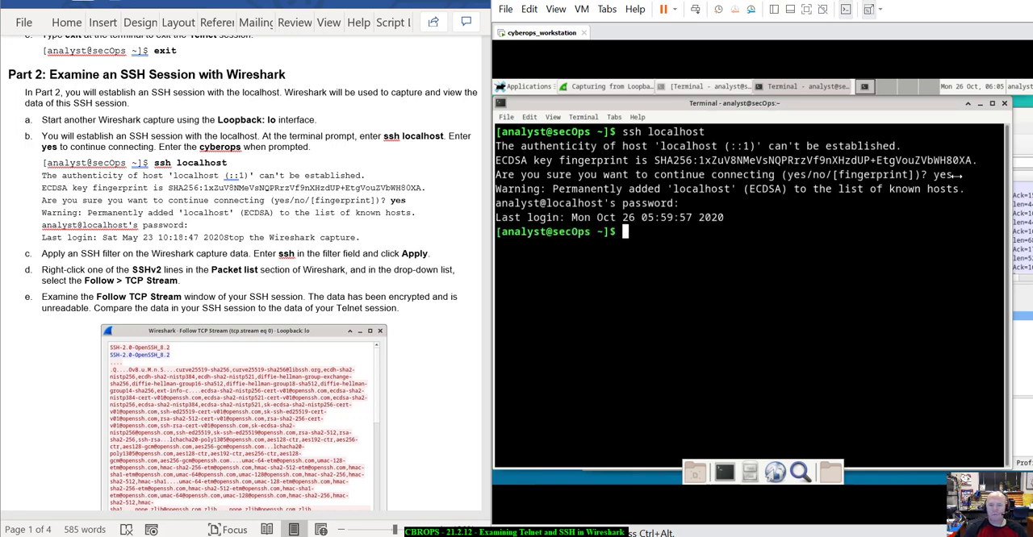
left_click_drag(560, 217, 758, 214)
left_click(749, 240)
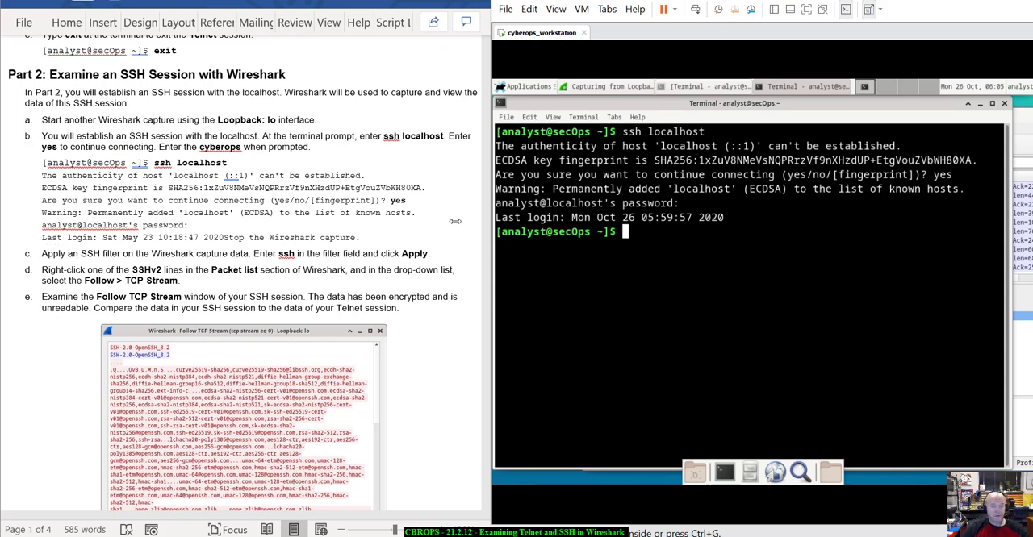
Stop the Wireshark capture on the loopback interface and apply the display filter "ssh" to the packets.
left_click(605, 86)
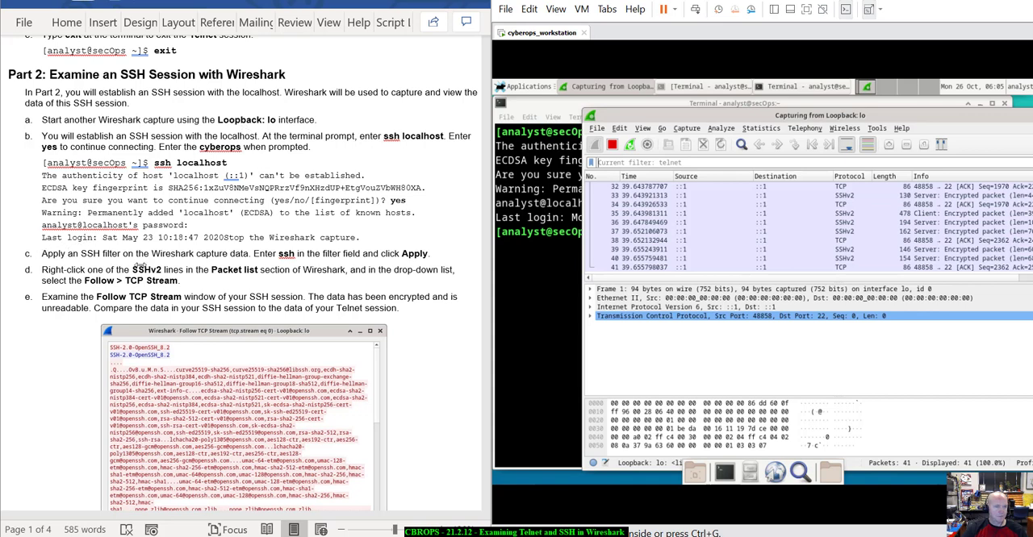
left_click(611, 144)
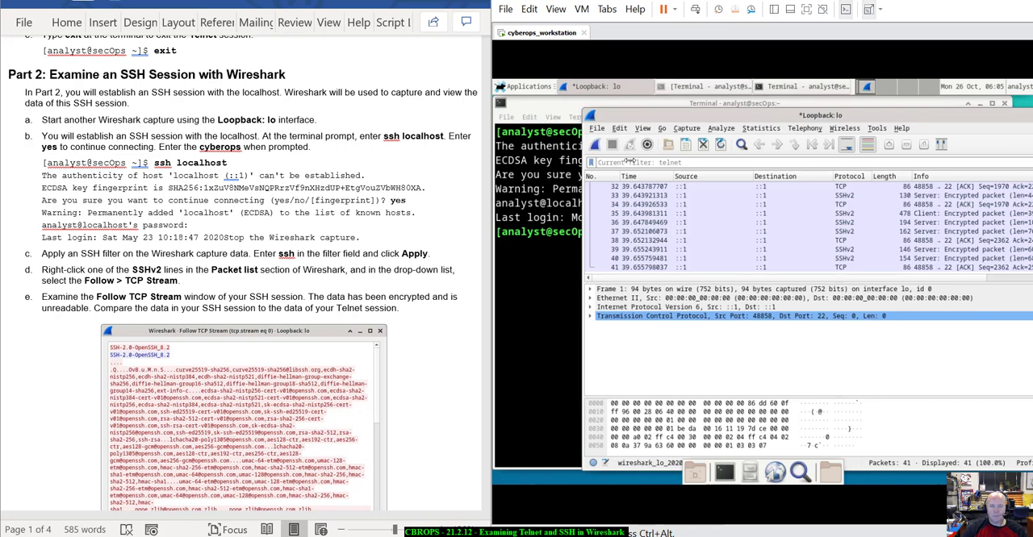
left_click(622, 163)
type("ssh")
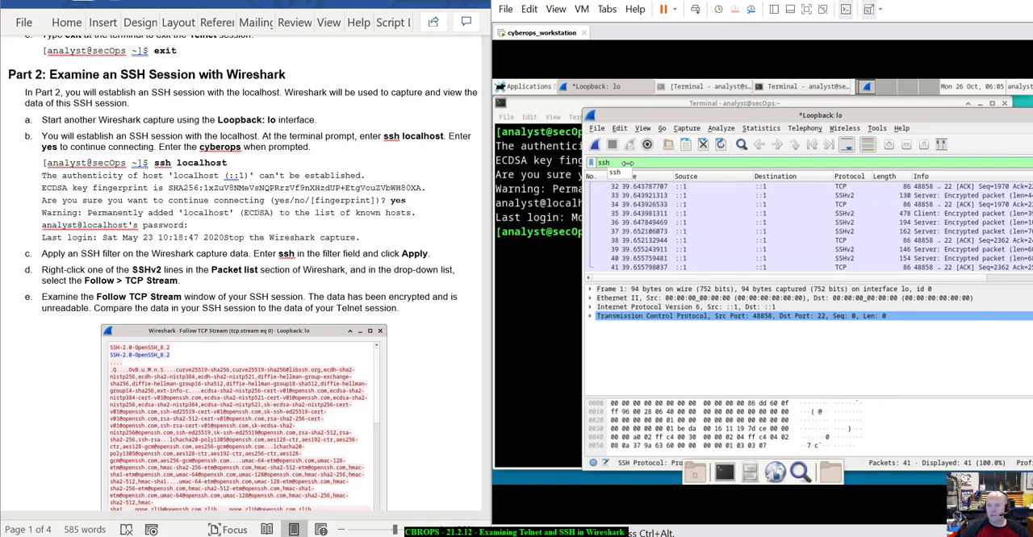
left_click(925, 118)
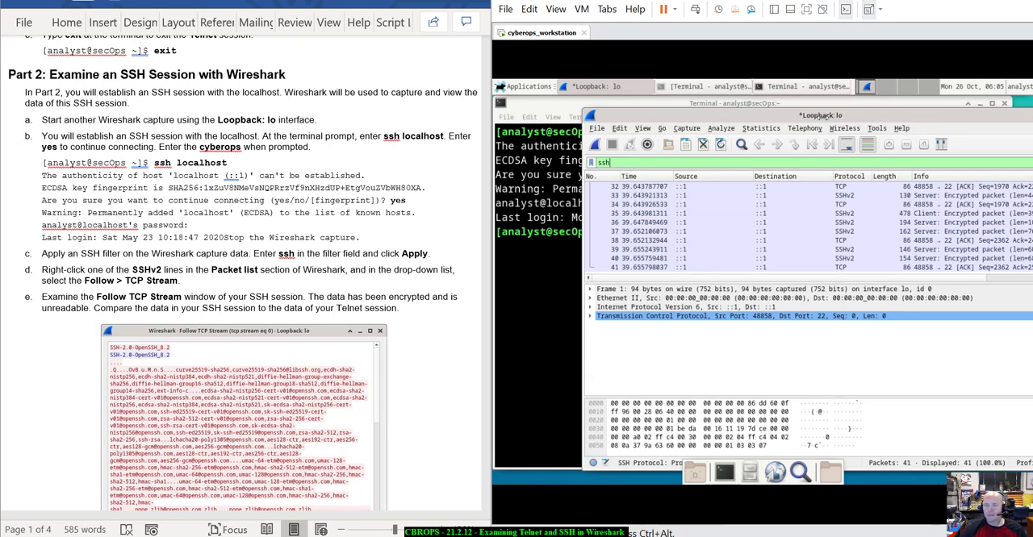
left_click_drag(836, 113, 761, 108)
left_click(998, 110)
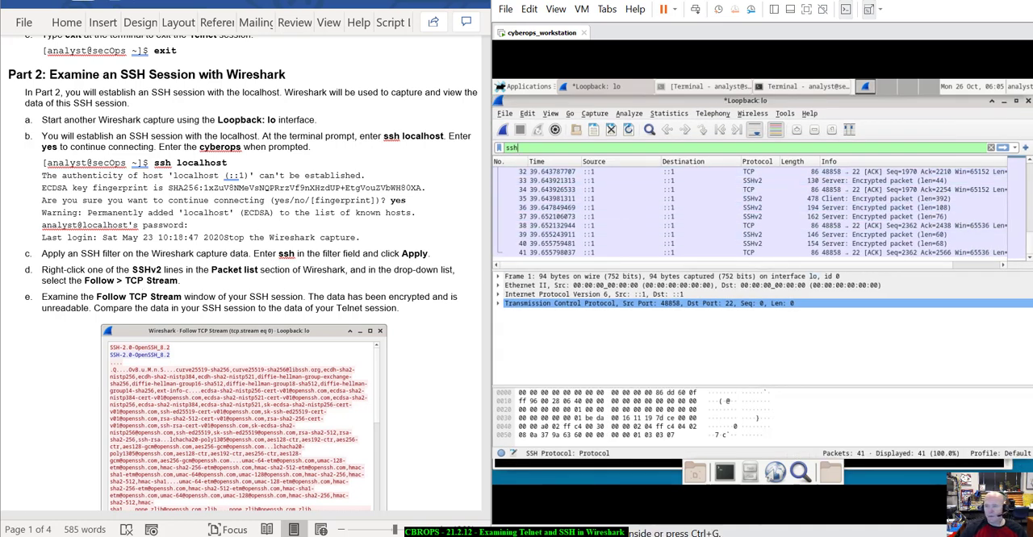
left_click(1001, 149)
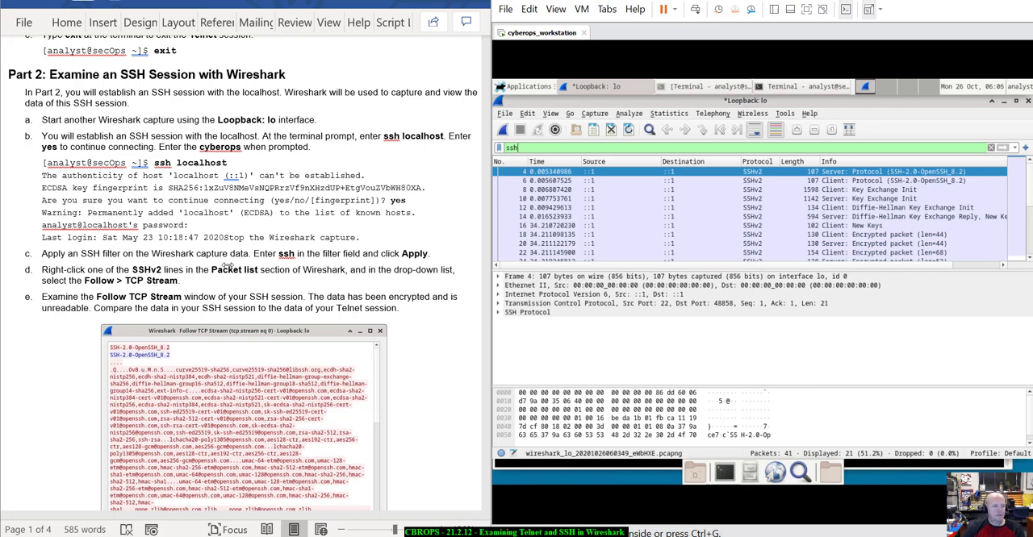
Follow the TCP stream of the first SSHv2 packet in the packet list.
right_click(563, 172)
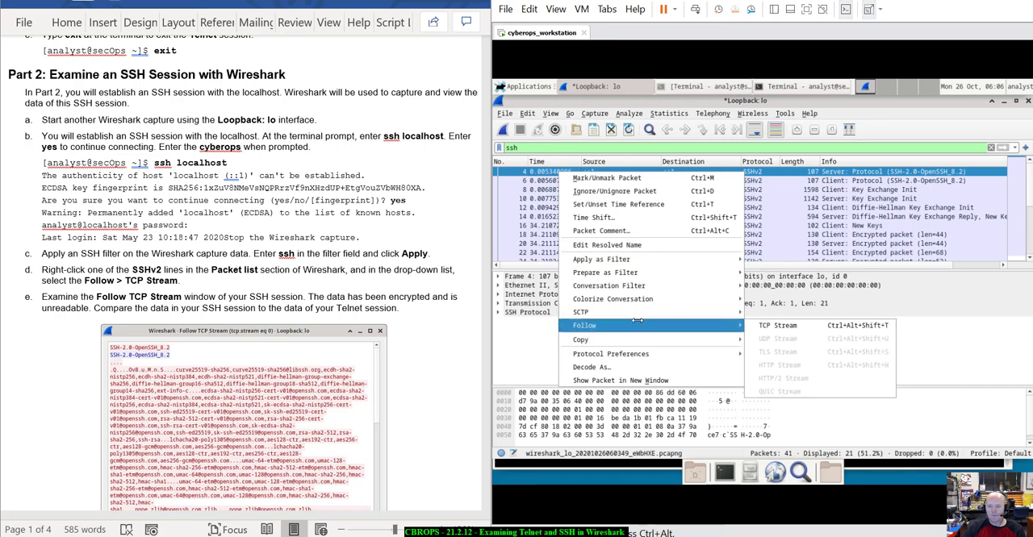
mouse_move(710, 312)
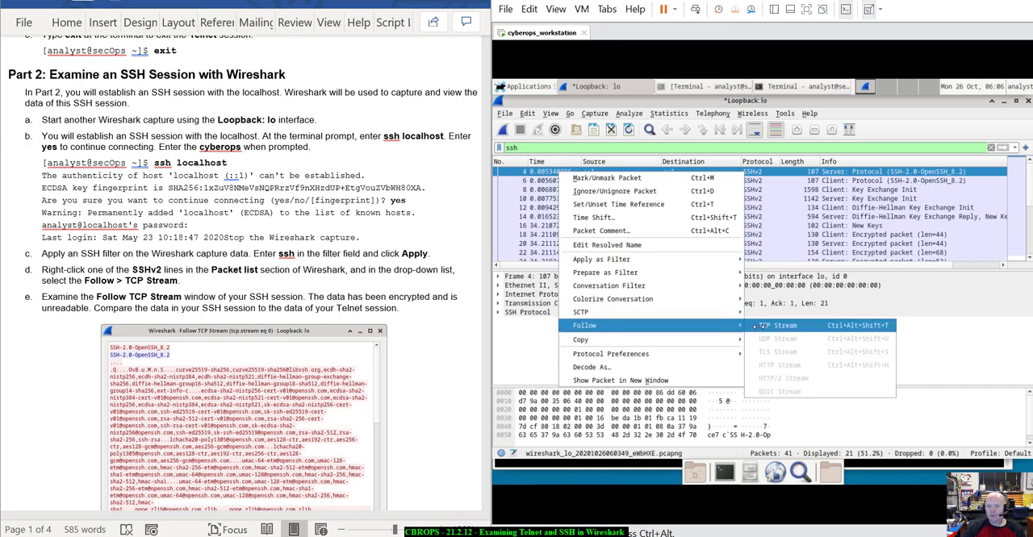
left_click(763, 326)
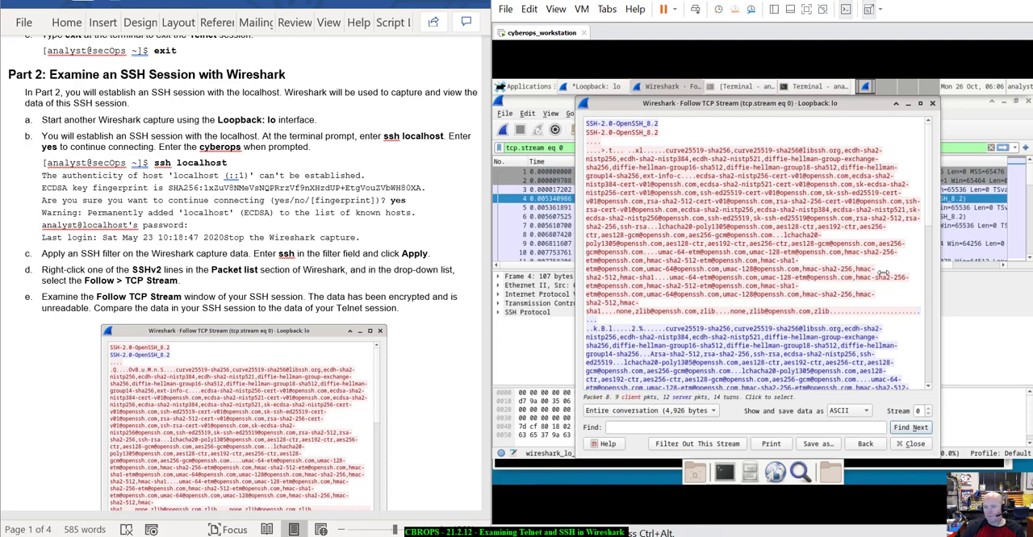
Examine the data in the followed SSH stream and read the lab document on to its reflection question.
scroll(926, 243, "down", 5)
scroll(929, 229, "up", 5)
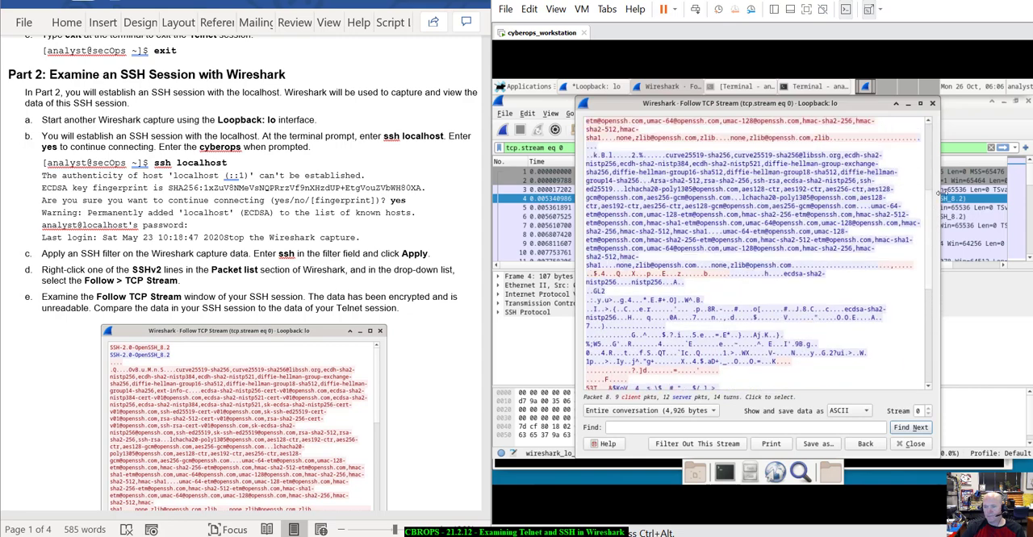
scroll(934, 202, "down", 1)
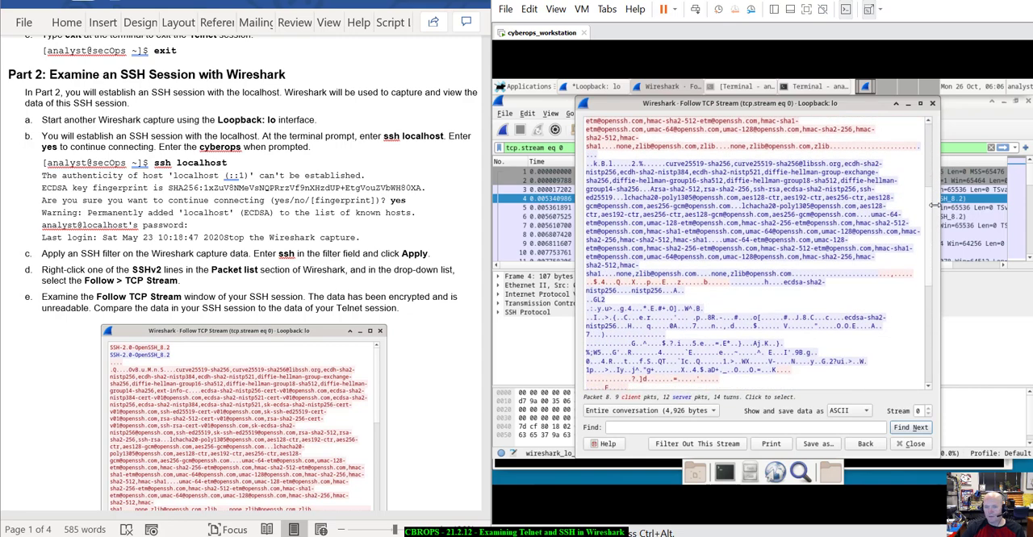
scroll(934, 206, "down", 6)
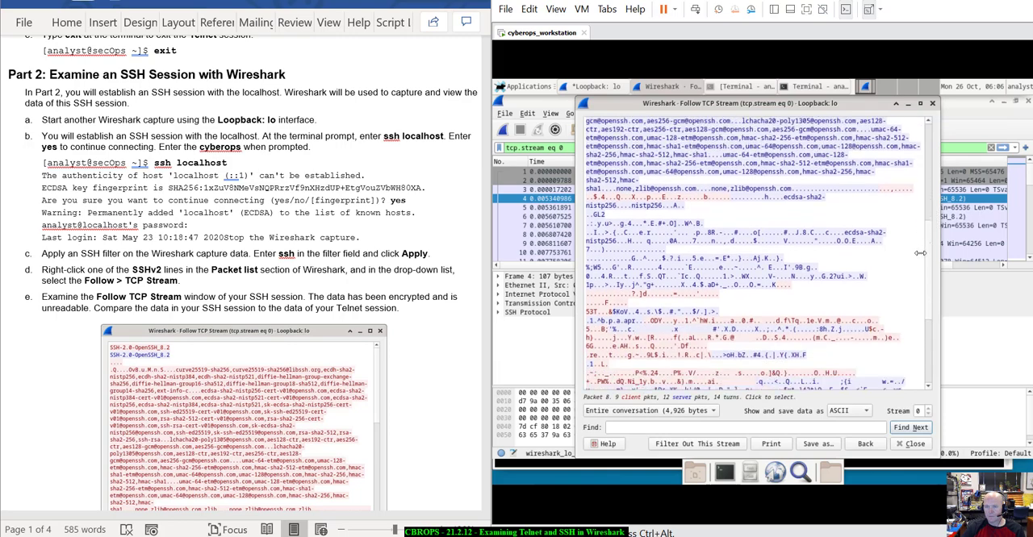
scroll(923, 266, "up", 10)
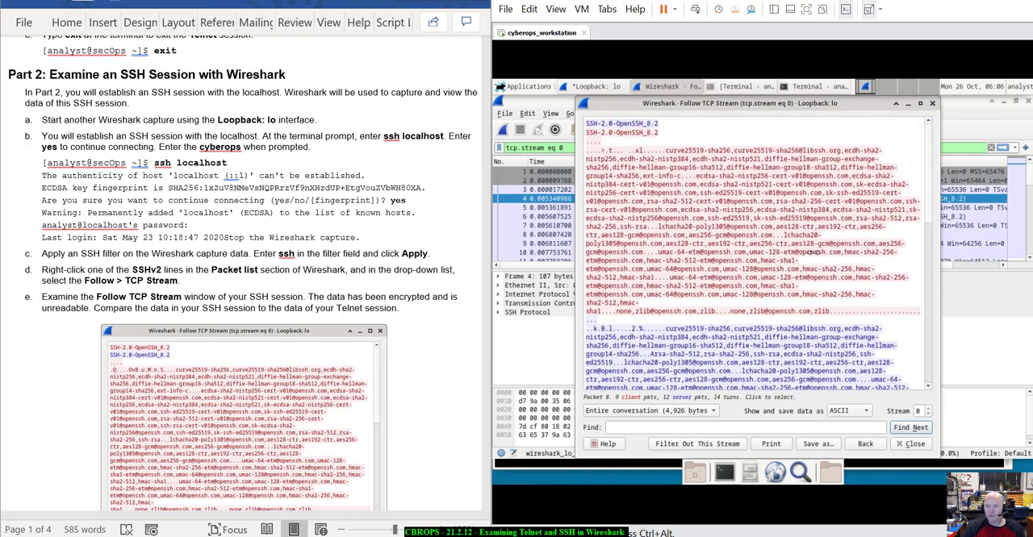
scroll(426, 432, "down", 1)
scroll(426, 432, "down", 10)
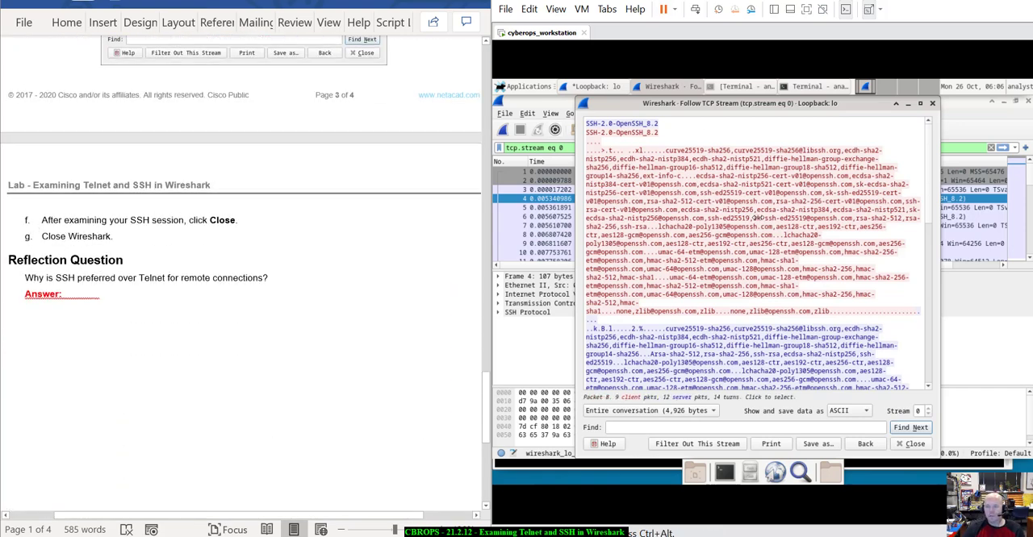
left_click(710, 173)
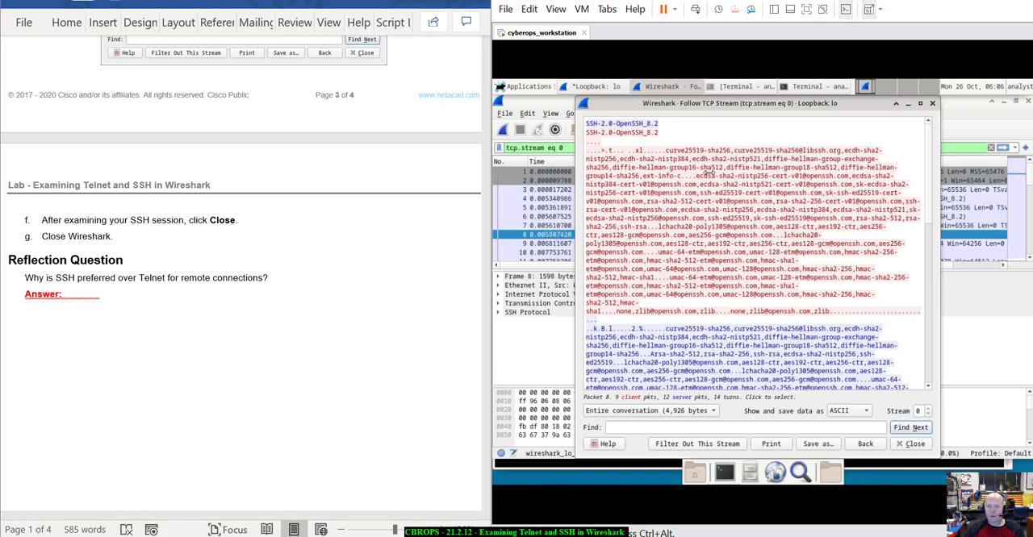
scroll(708, 173, "down", 4)
scroll(709, 172, "up", 5)
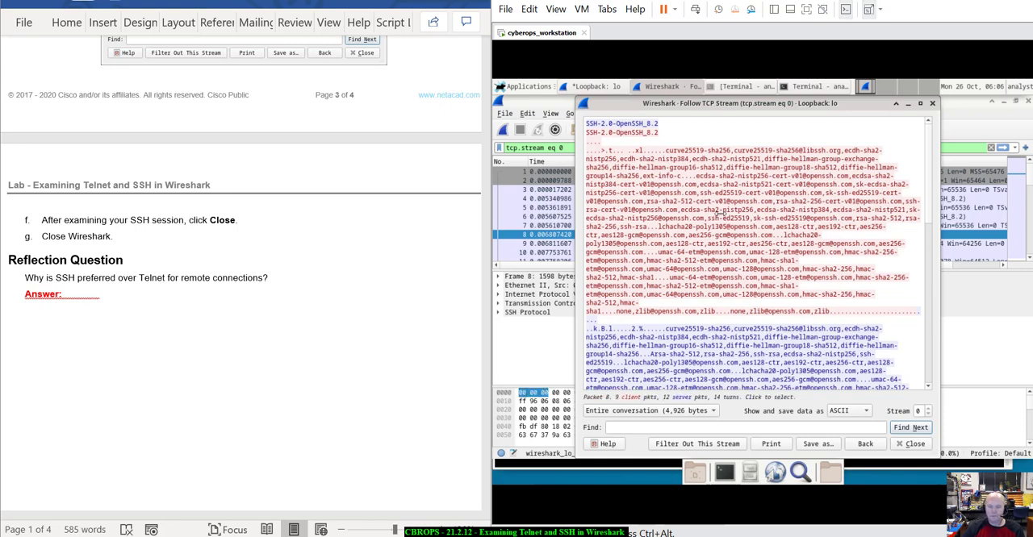
scroll(721, 215, "down", 3)
scroll(721, 215, "up", 3)
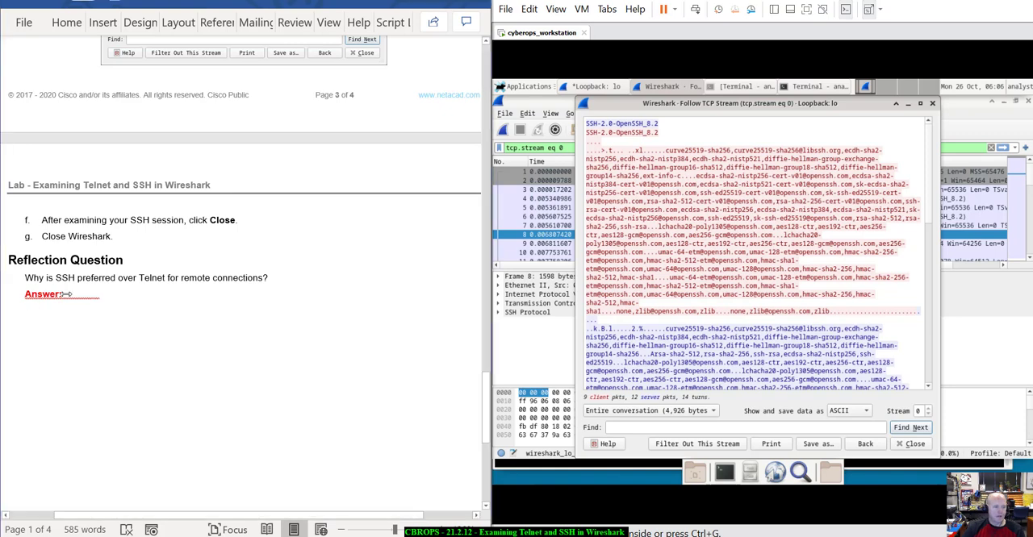
Delete the underlined blank after "Answer:" below the reflection question and bring the main Wireshark window in front of the stream window.
left_click_drag(67, 294, 104, 299)
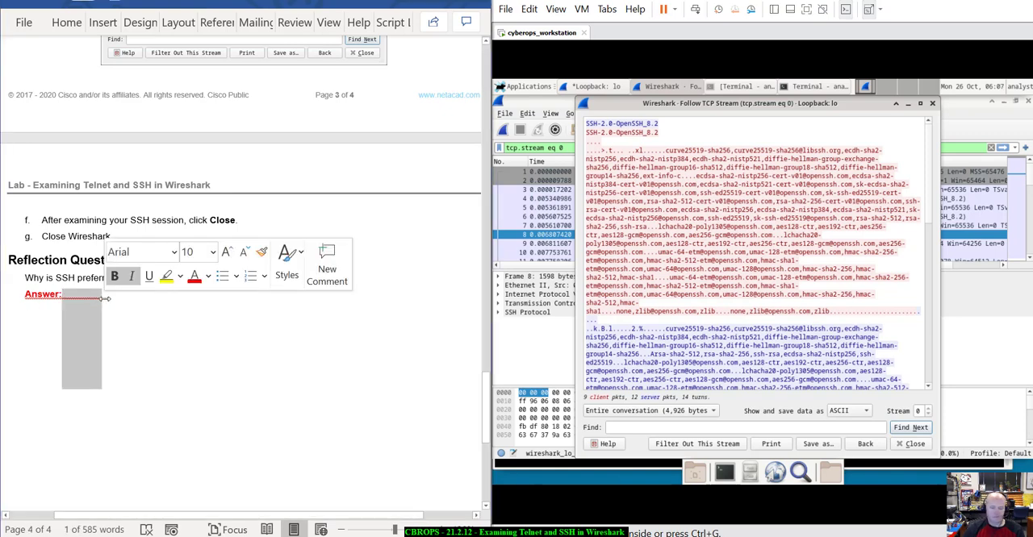
key("BackSpace")
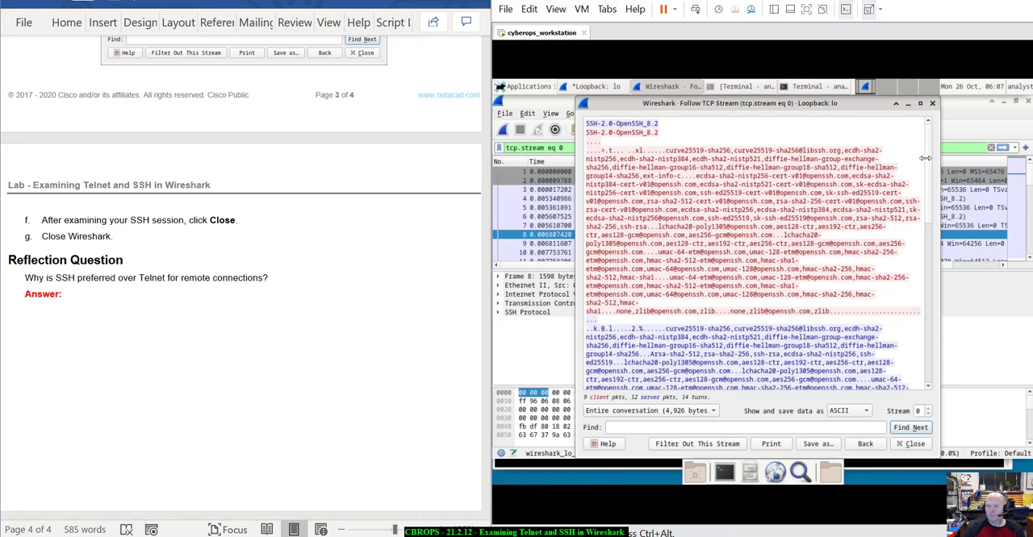
left_click_drag(928, 158, 943, 140)
key("Escape")
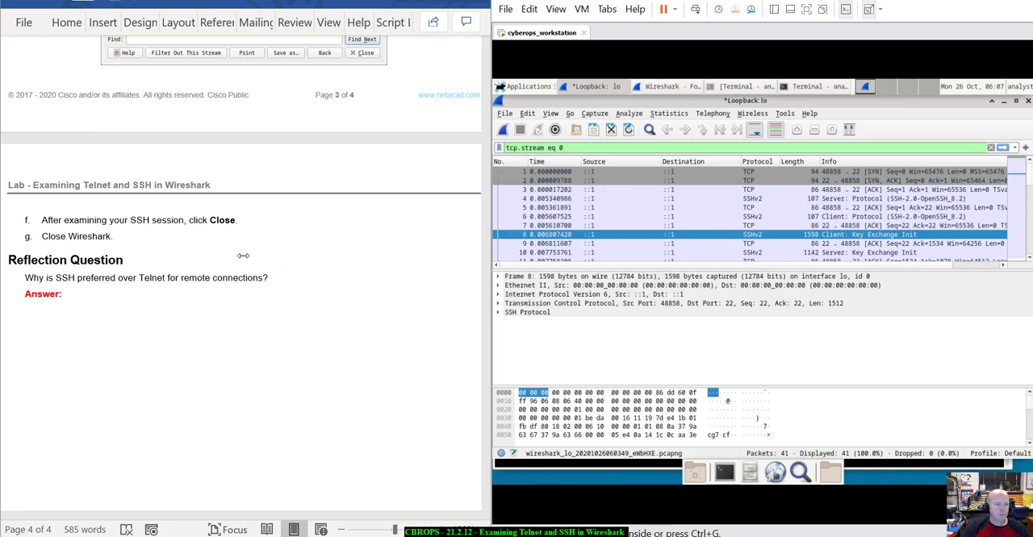
Clear the leftover blank after "Answer:" in the lab document and go back to the document's first page.
left_click(83, 293)
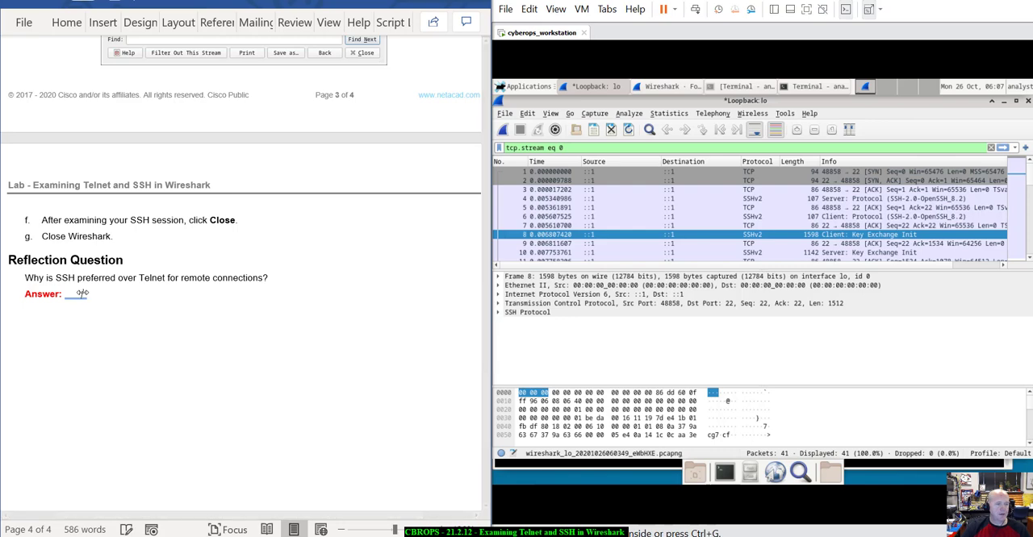
left_click(67, 291)
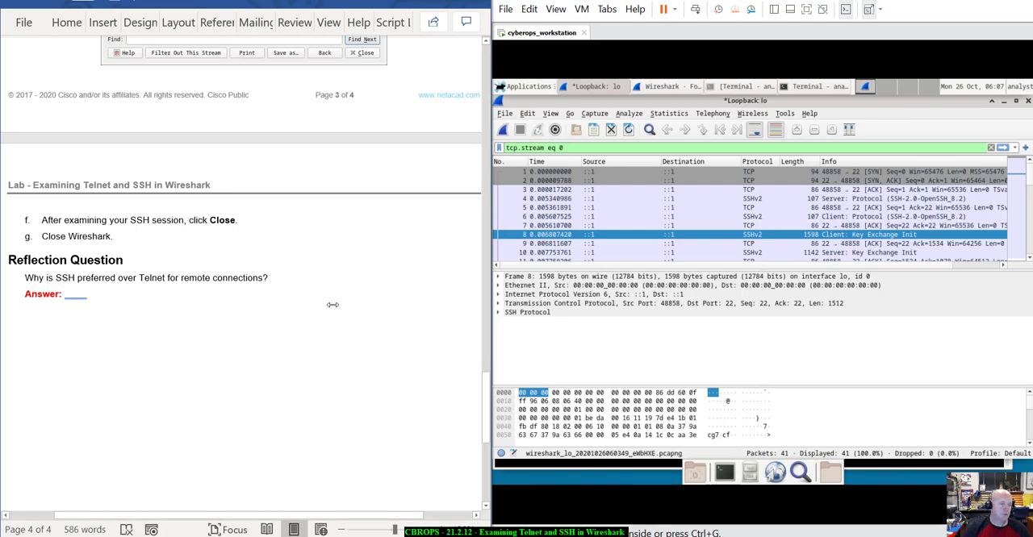
key("Delete")
scroll(332, 304, "up", 10)
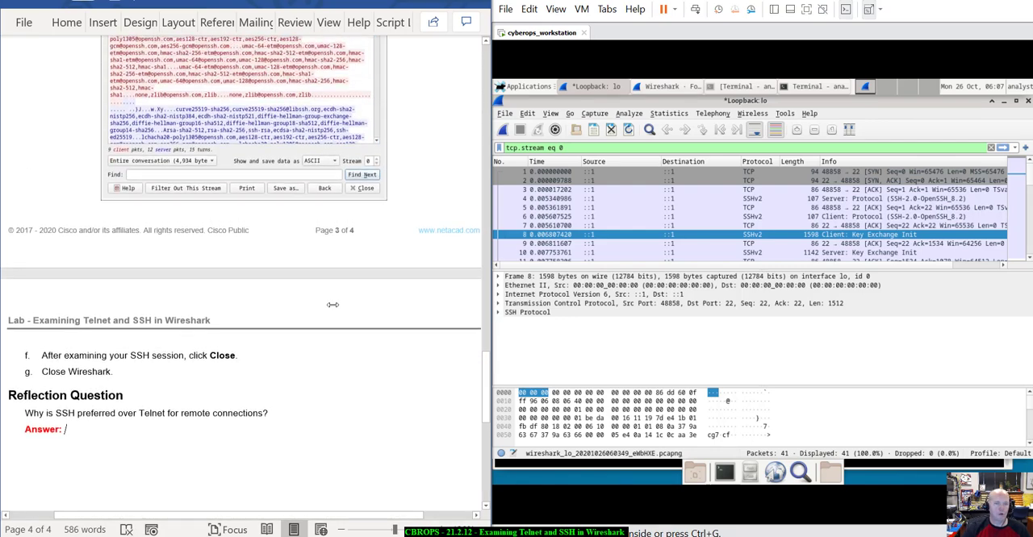
scroll(331, 305, "up", 20)
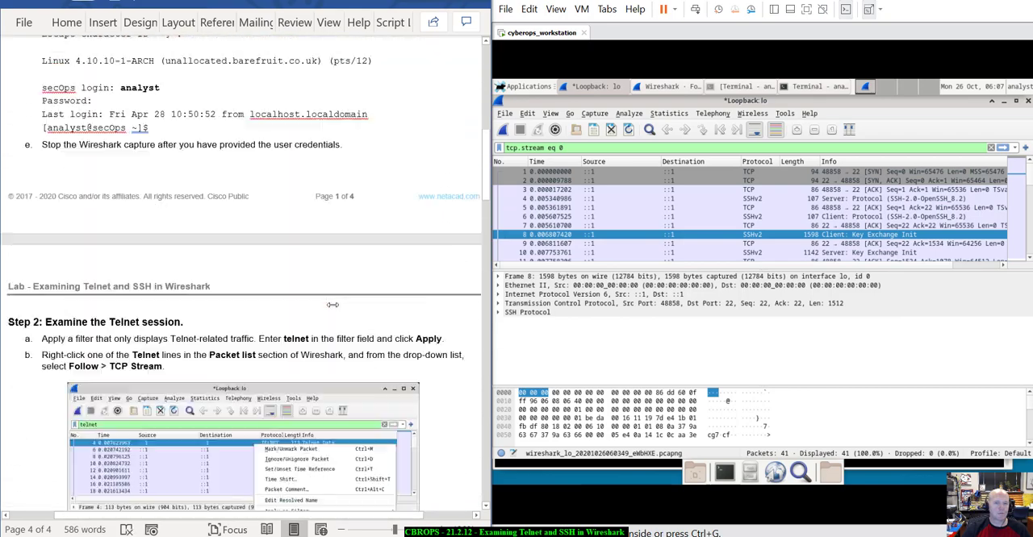
scroll(333, 304, "down", 3)
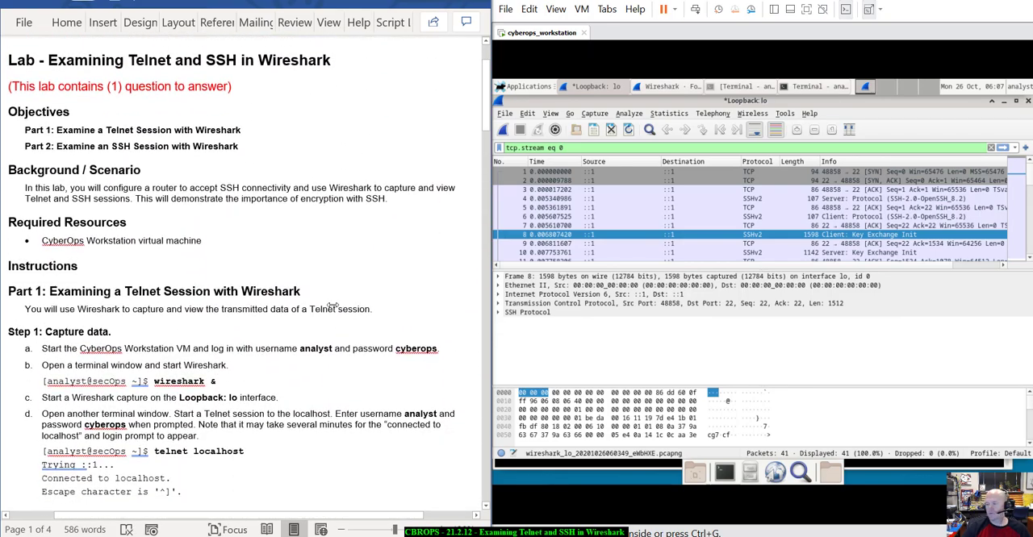